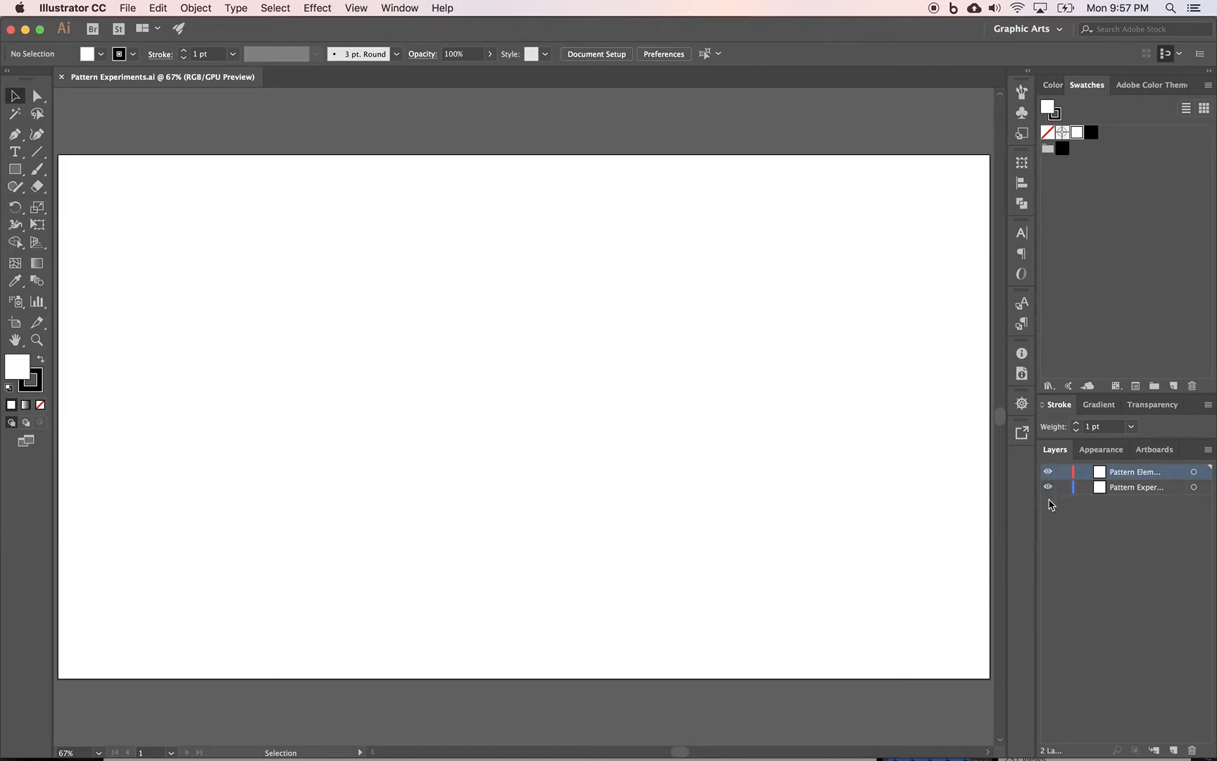
click(1049, 473)
click(1048, 472)
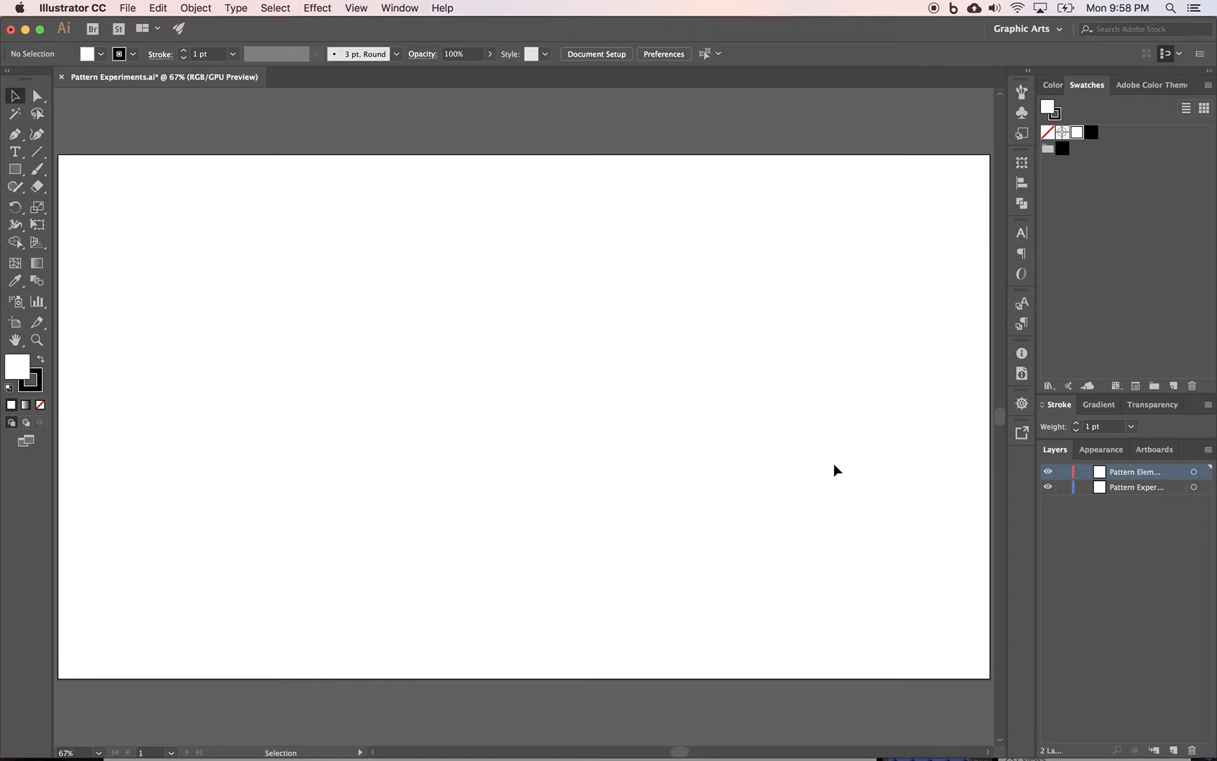
Step: Set the drawing colours to a black fill with no stroke
click(37, 378)
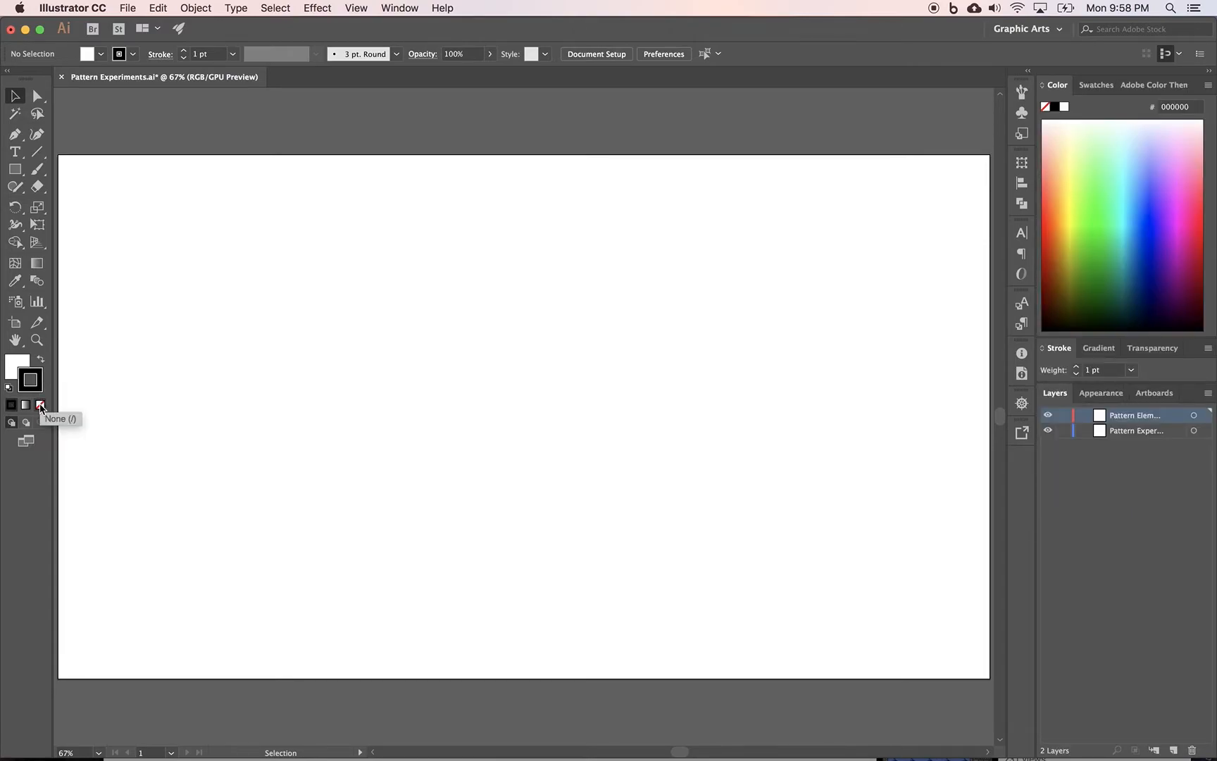
click(40, 359)
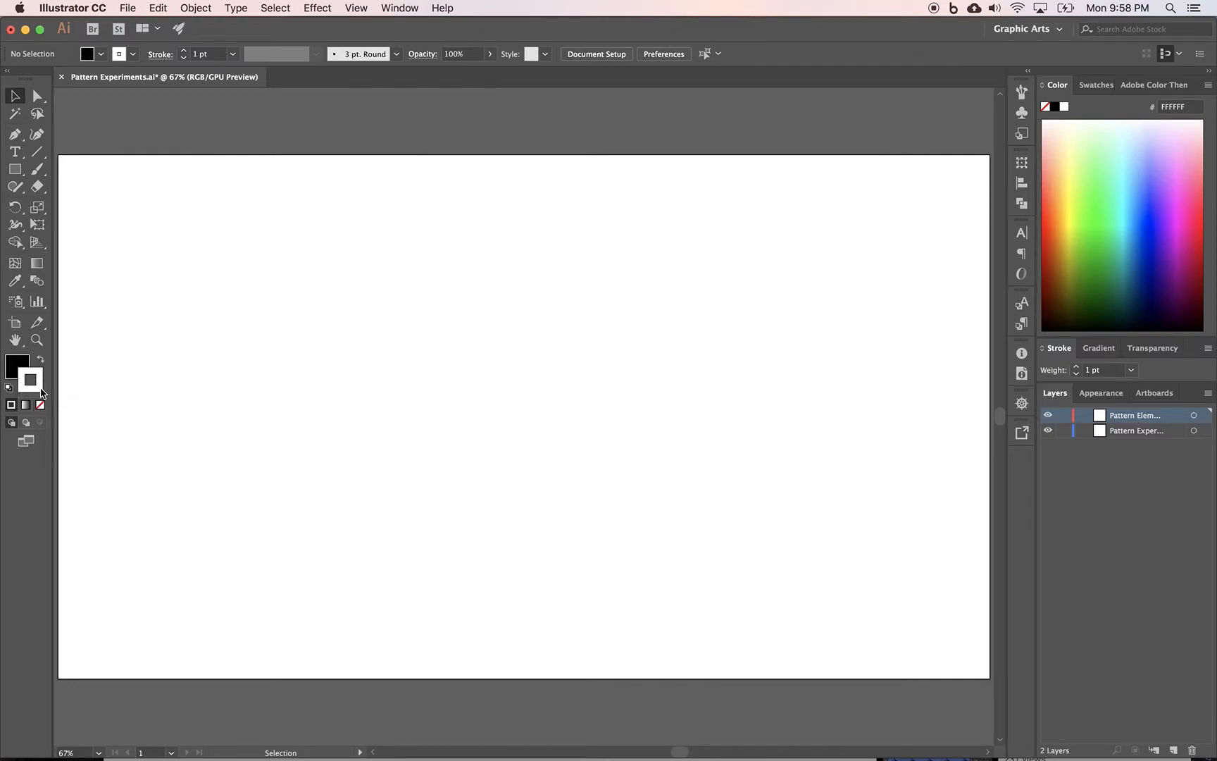
click(43, 407)
click(17, 365)
Step: Float the shape tools above the artboard and create a 15 × 15 px circle near the artboard's upper-left corner
drag(17, 176, 181, 212)
drag(115, 176, 169, 106)
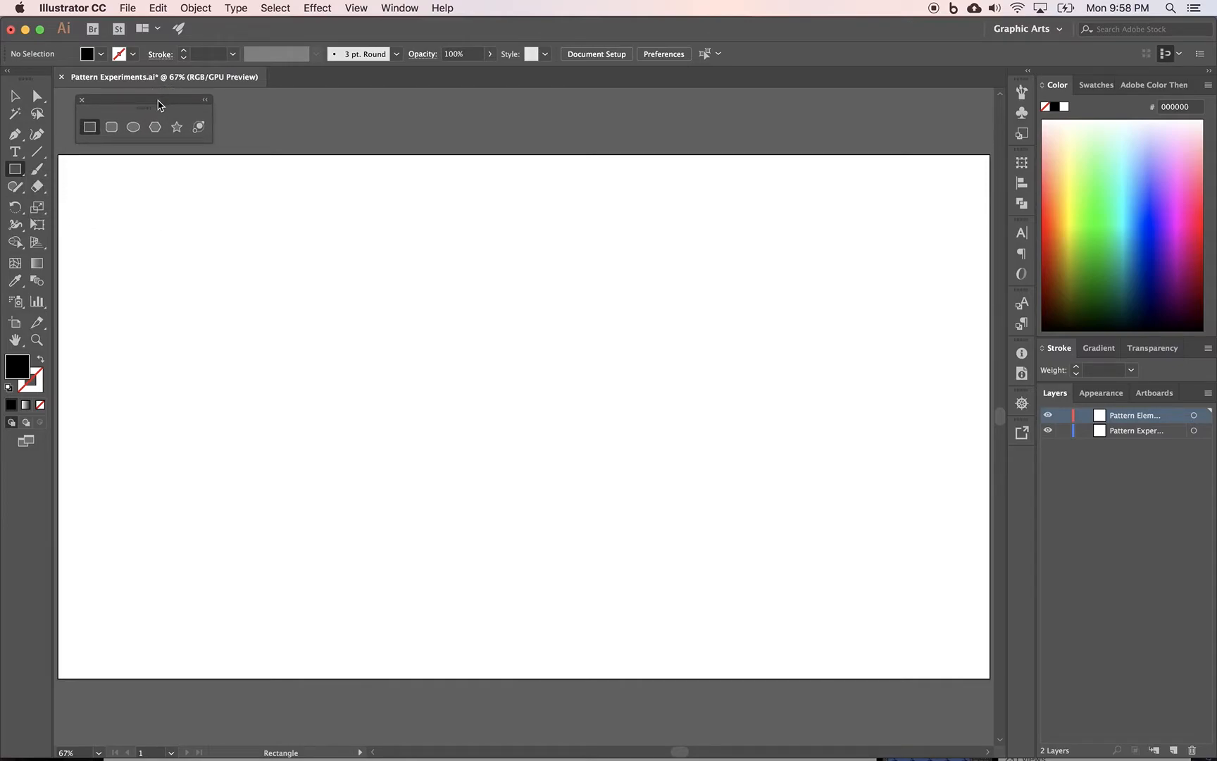
click(133, 127)
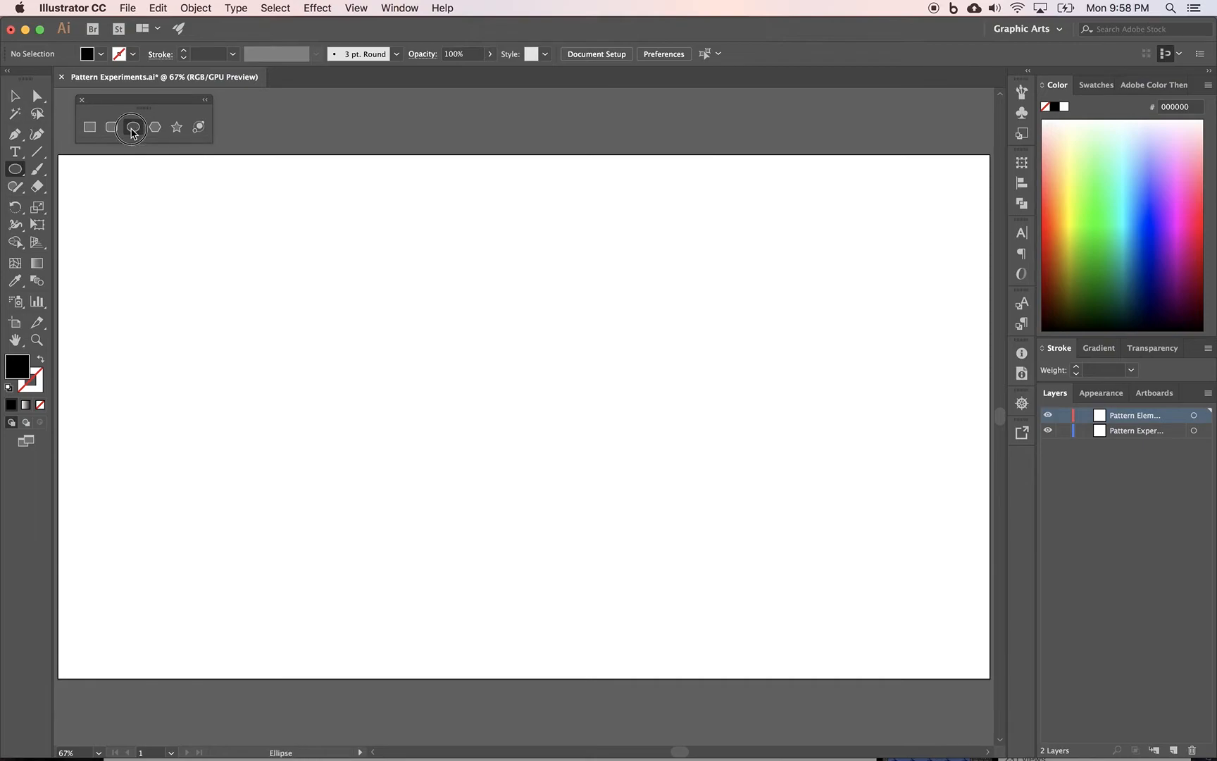
click(113, 199)
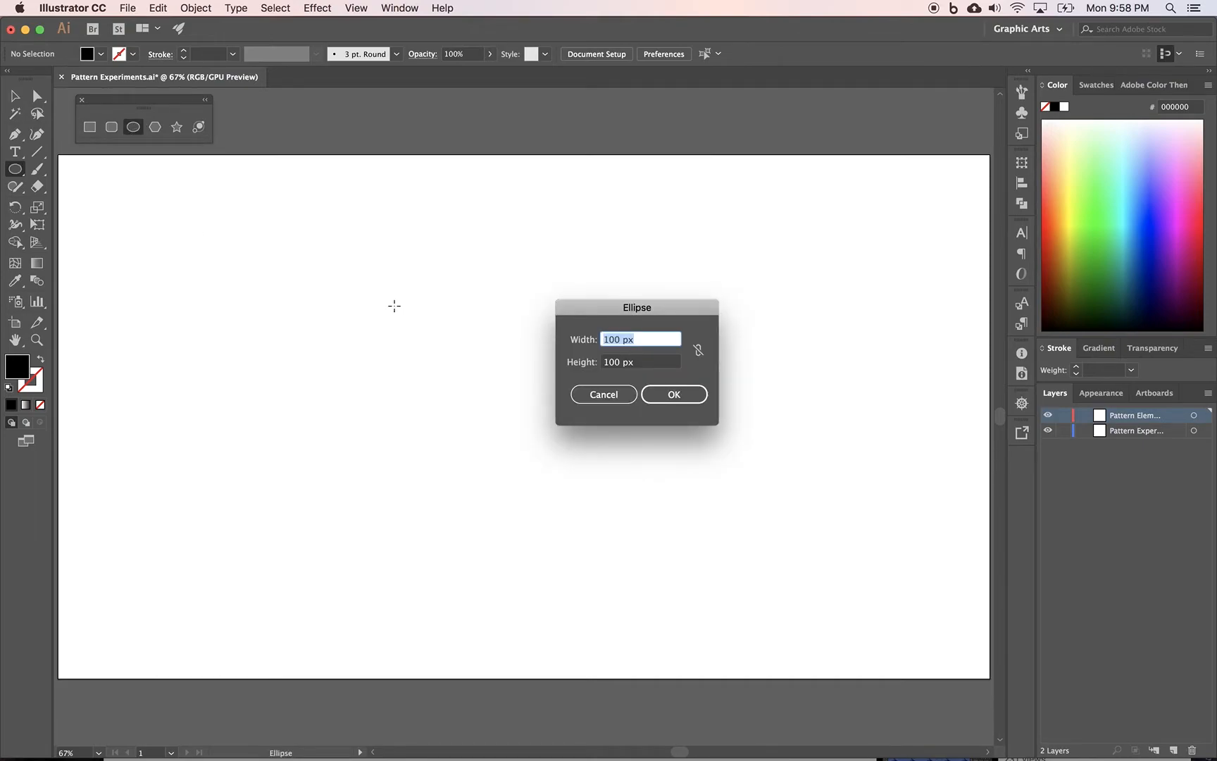
text(15)
key(Tab)
text(15)
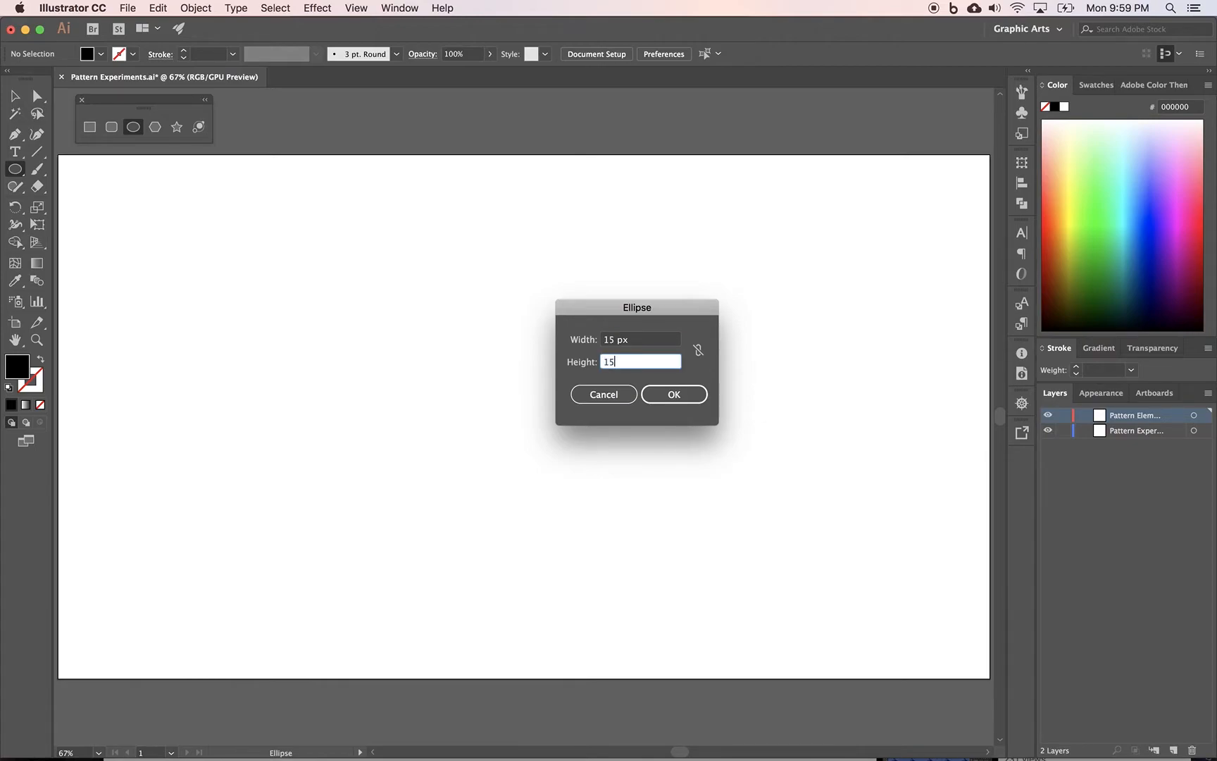
click(663, 398)
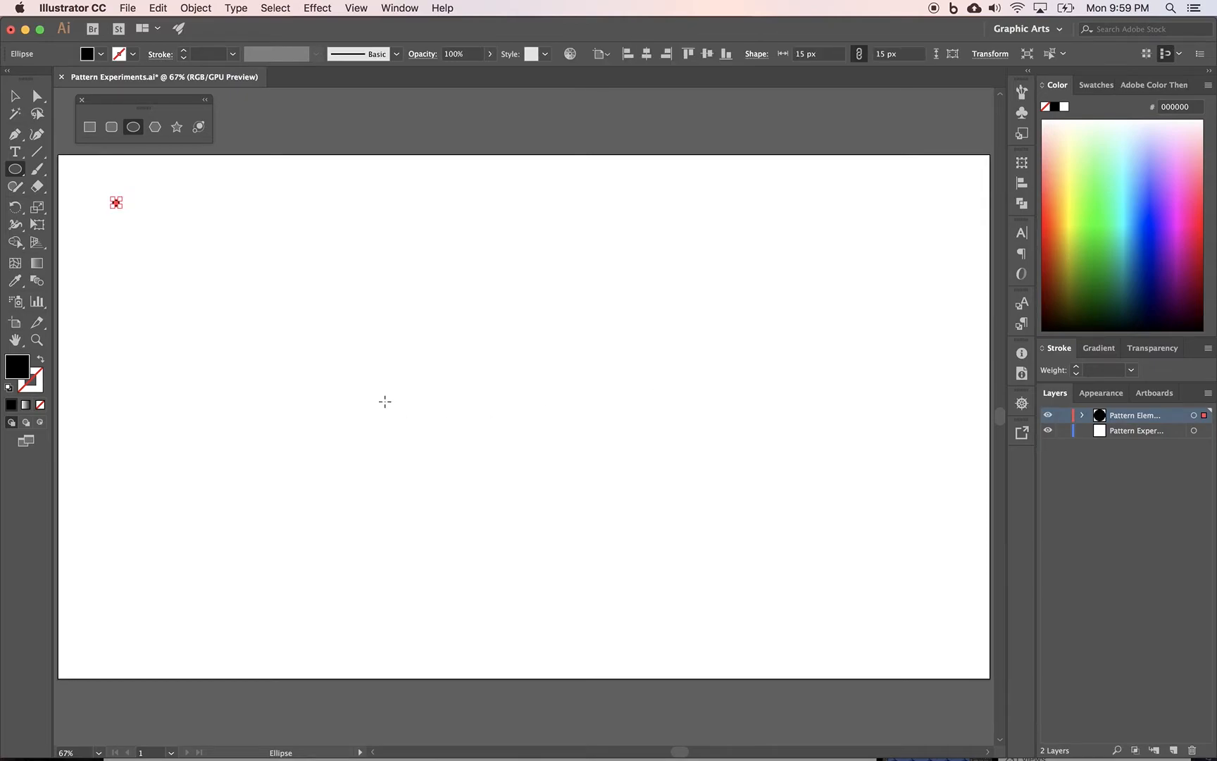
click(17, 98)
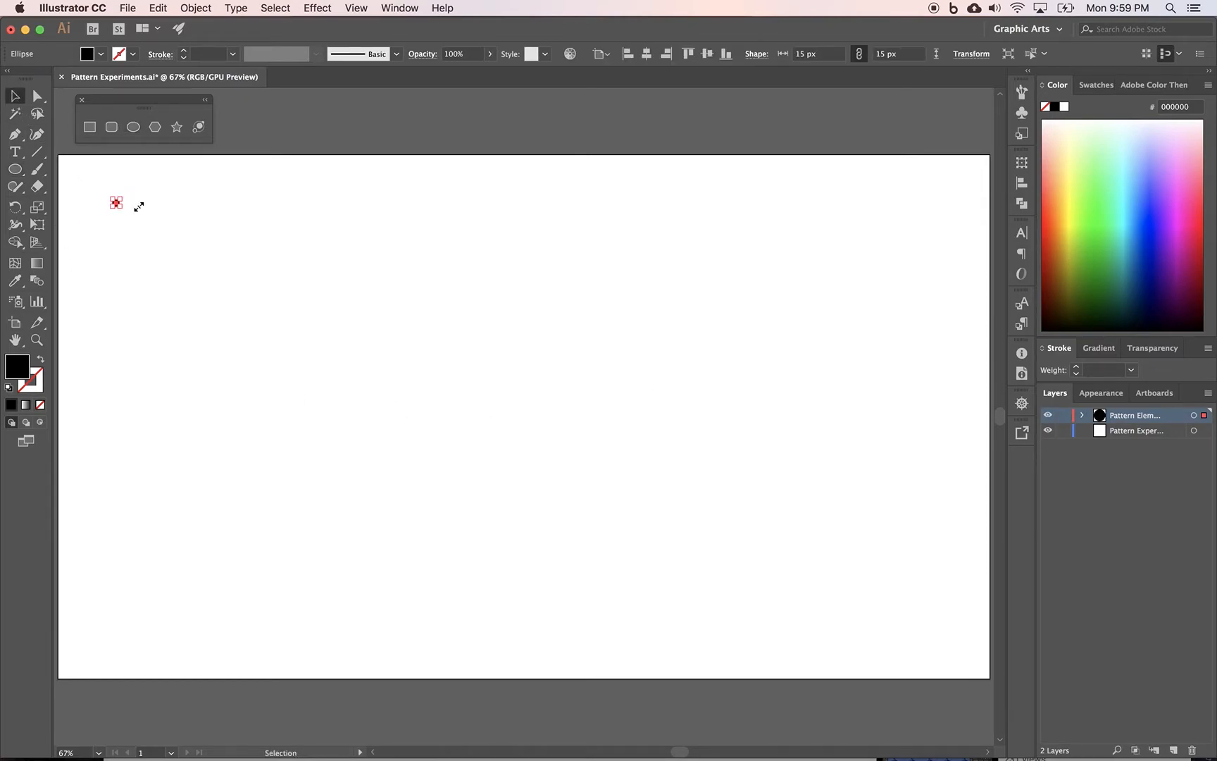
click(185, 217)
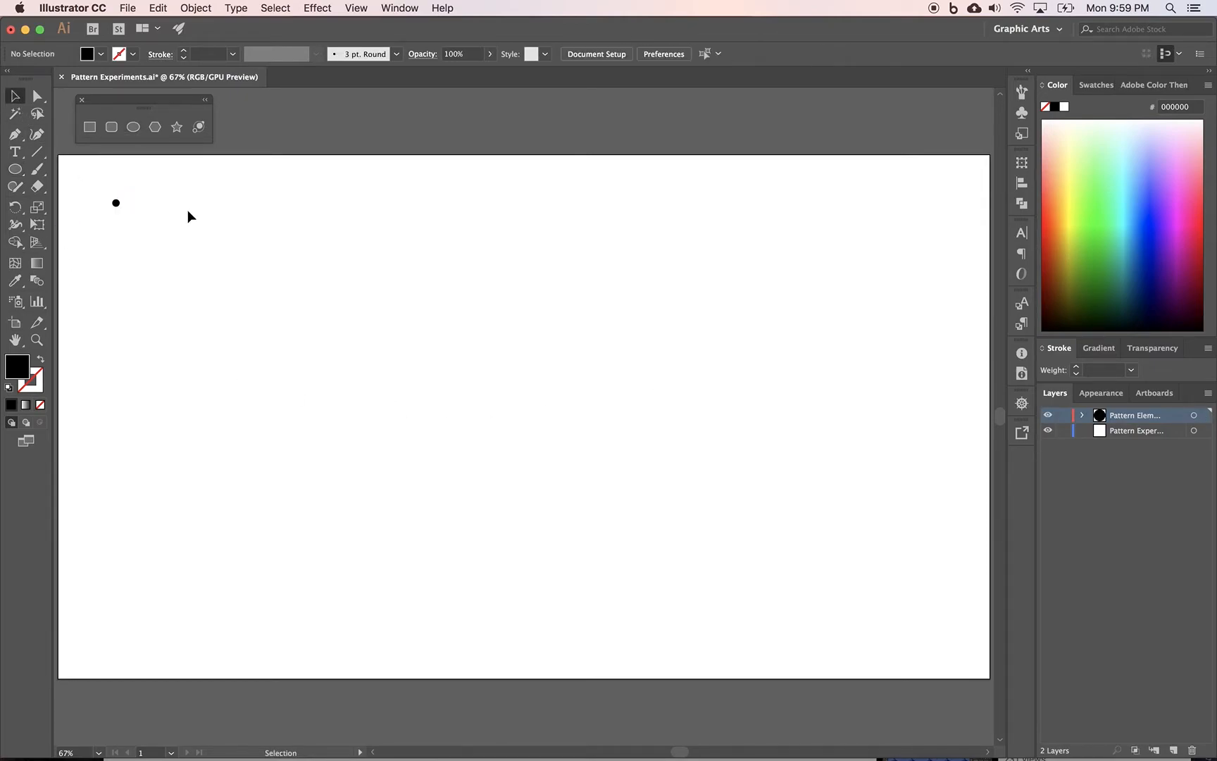
Step: Select the circle and examine the Pattern Elements layer's options and contents
click(115, 205)
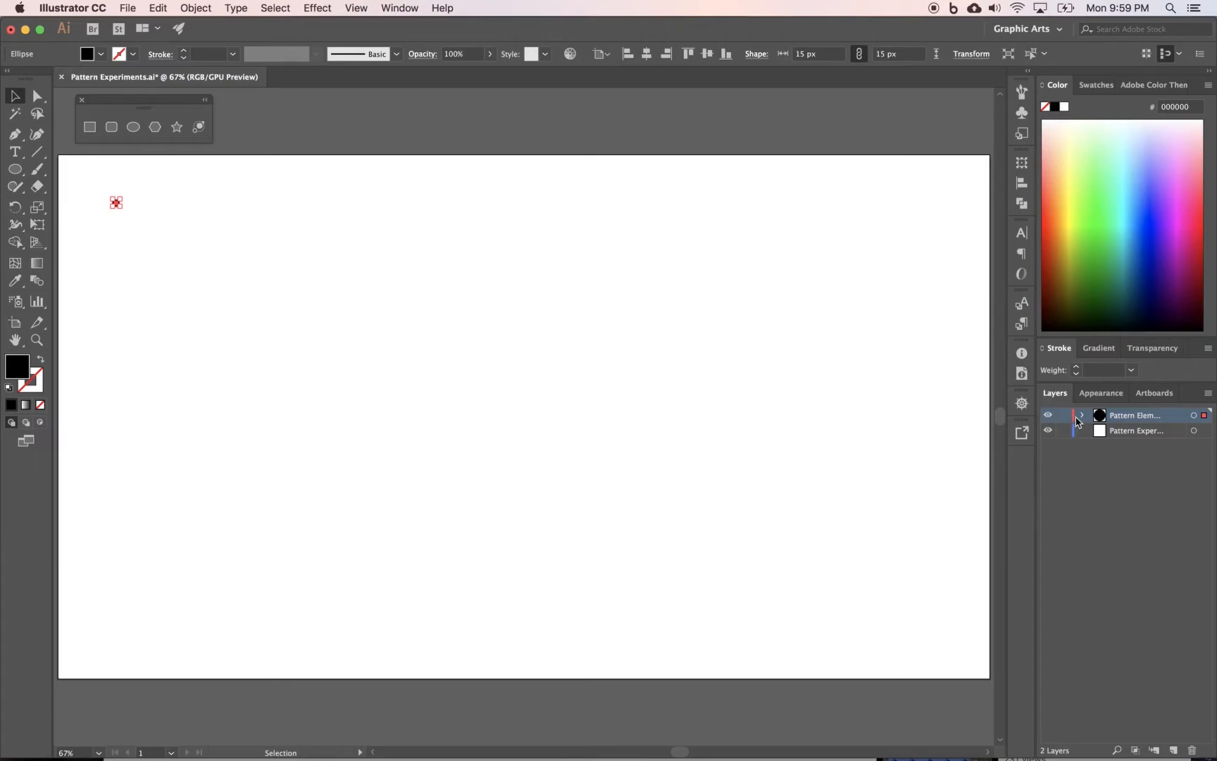
double_click(1168, 417)
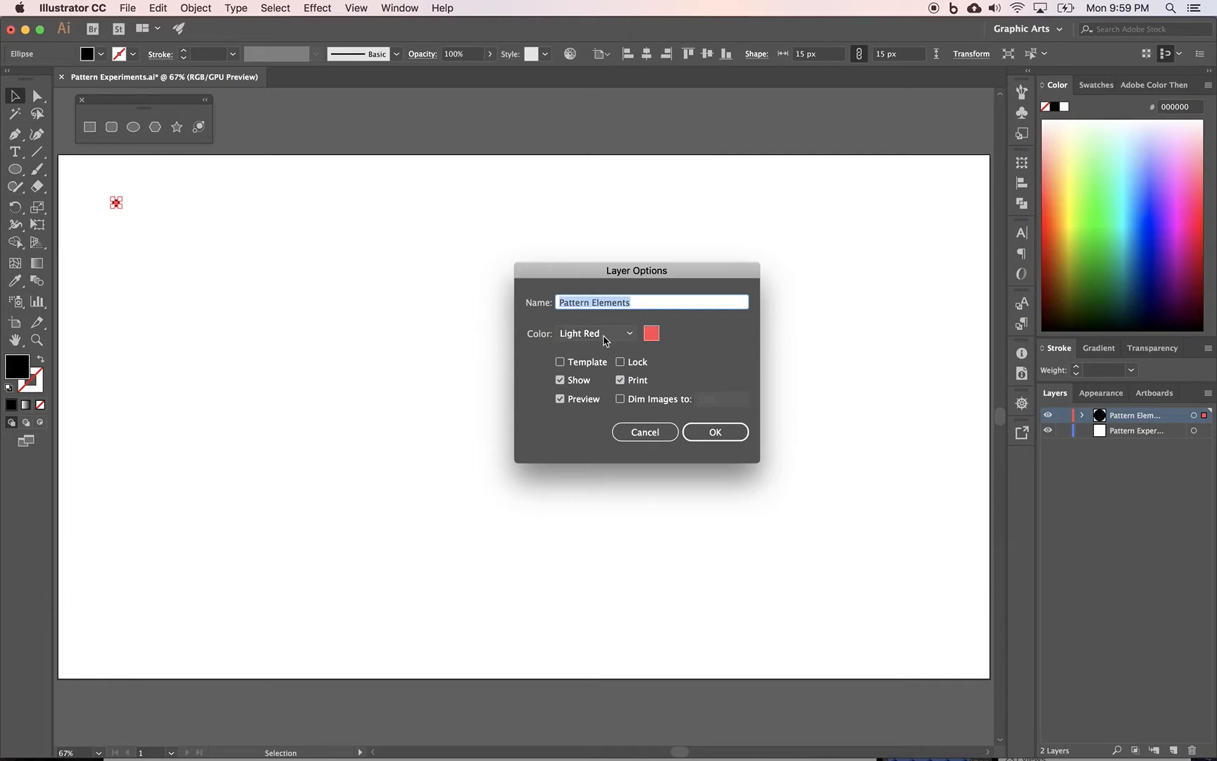
click(723, 432)
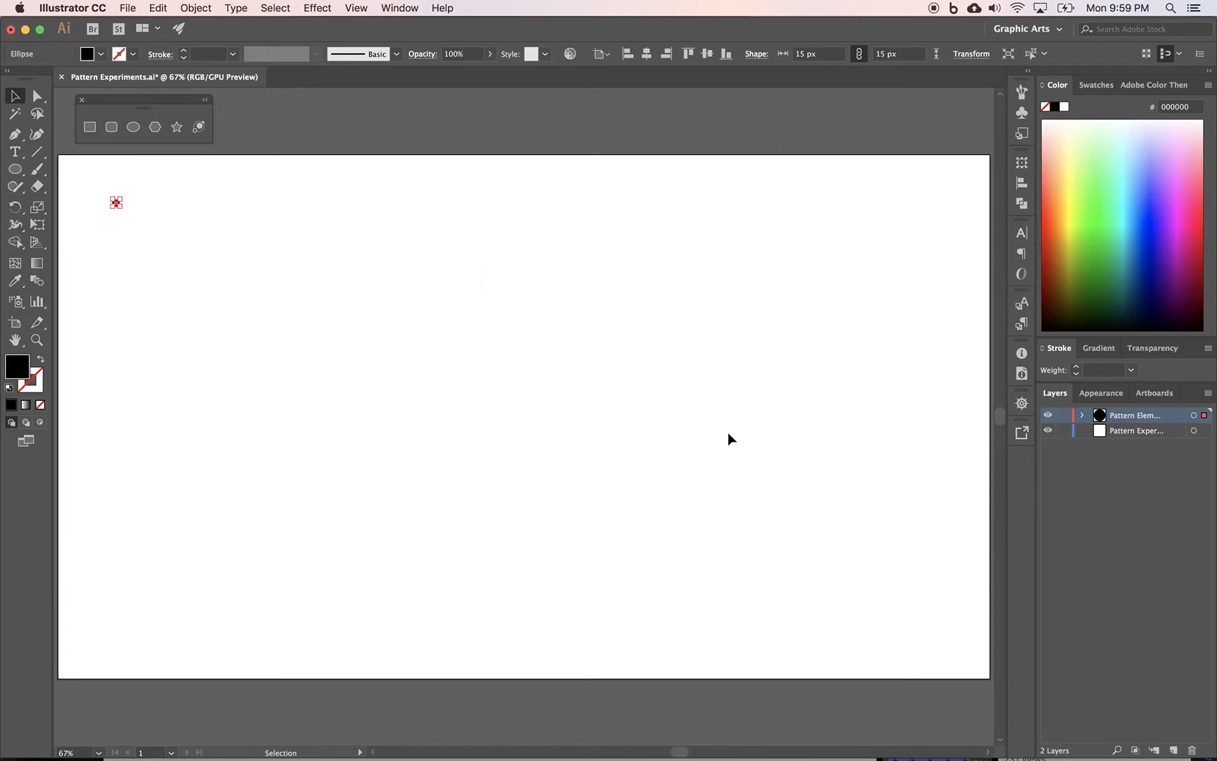
click(1083, 416)
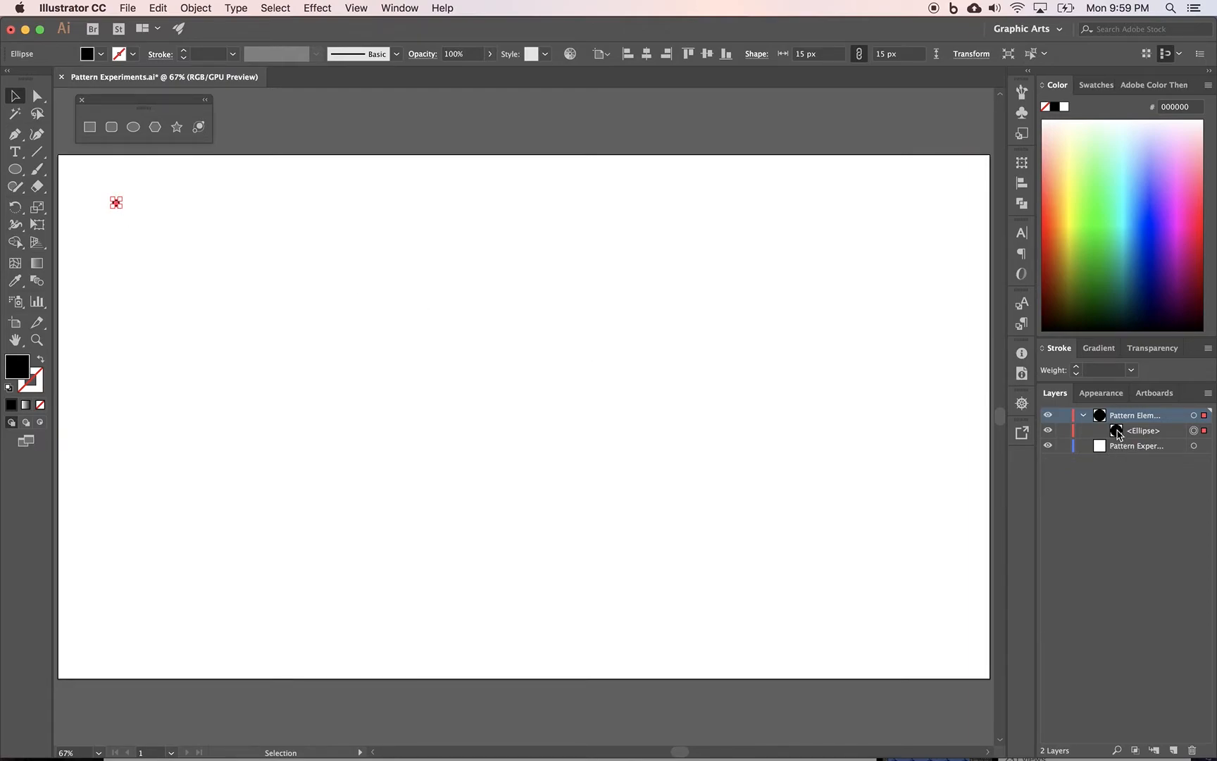
click(1083, 417)
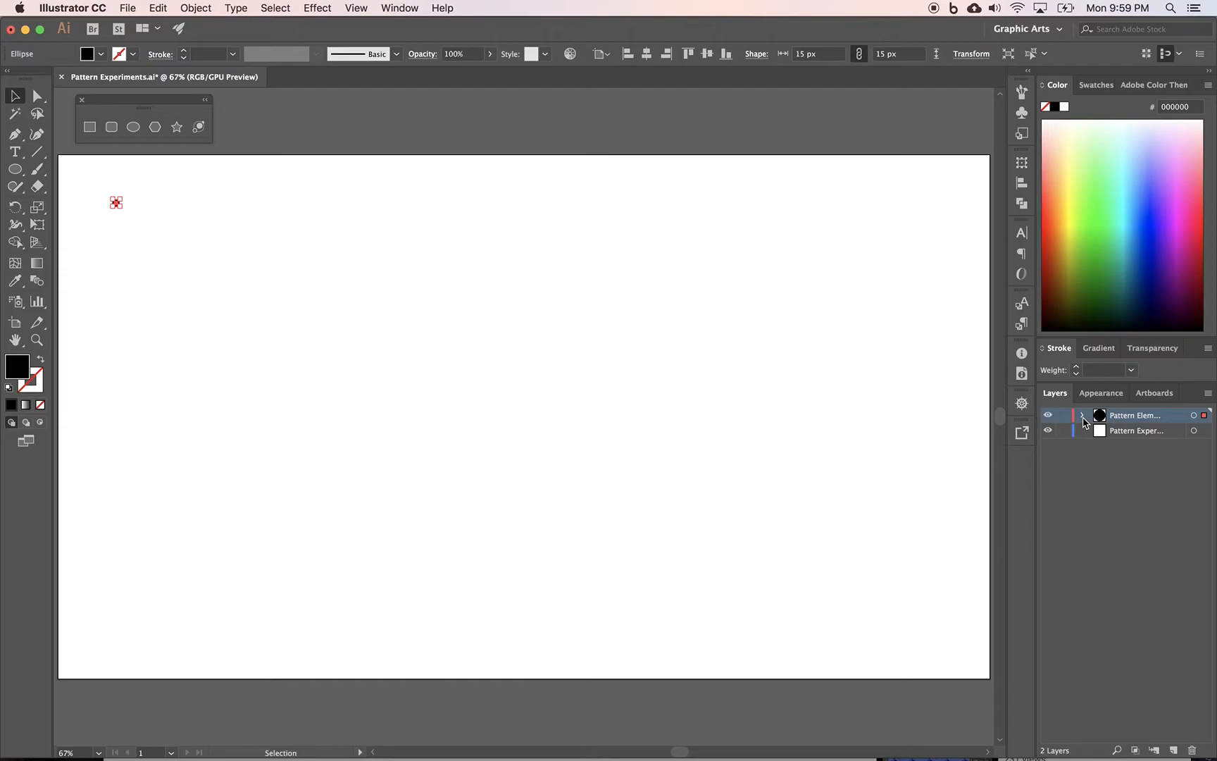
Step: Hide the Pattern Elements layer and draw a white, strokeless rectangle covering the whole artboard on the layer below it
click(1129, 432)
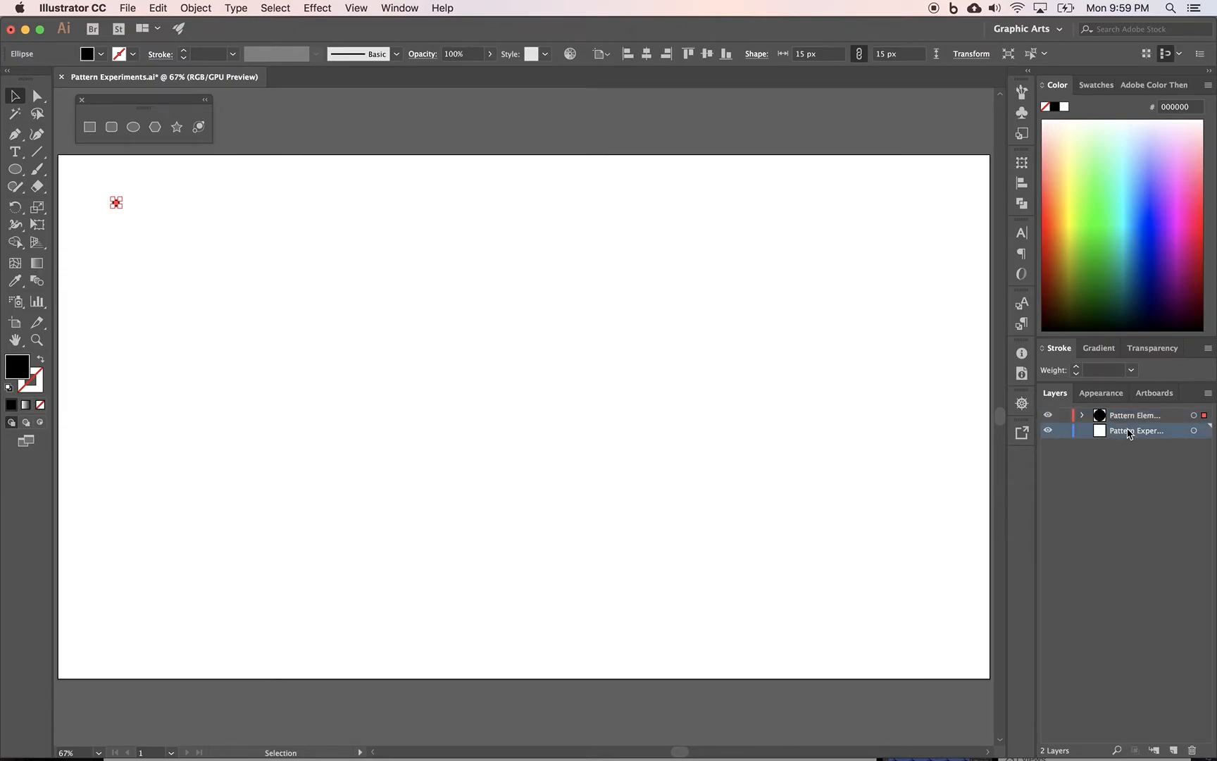
click(1049, 415)
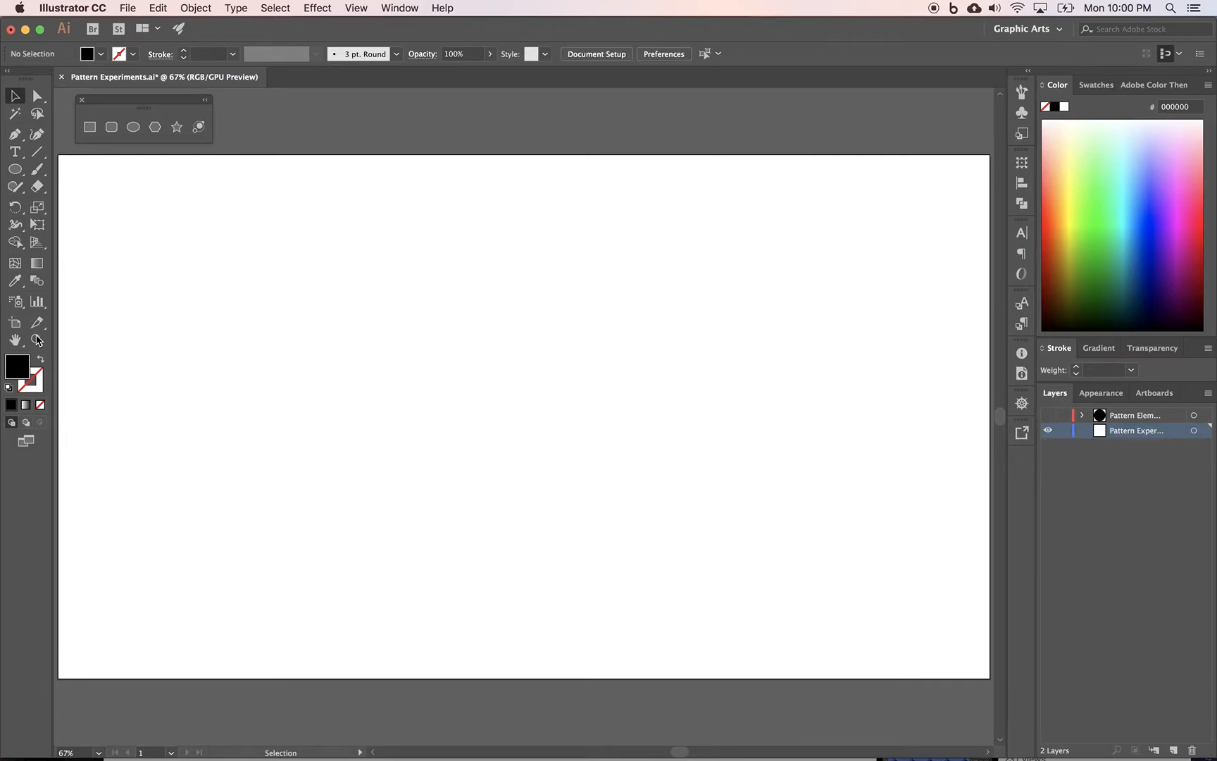
click(90, 127)
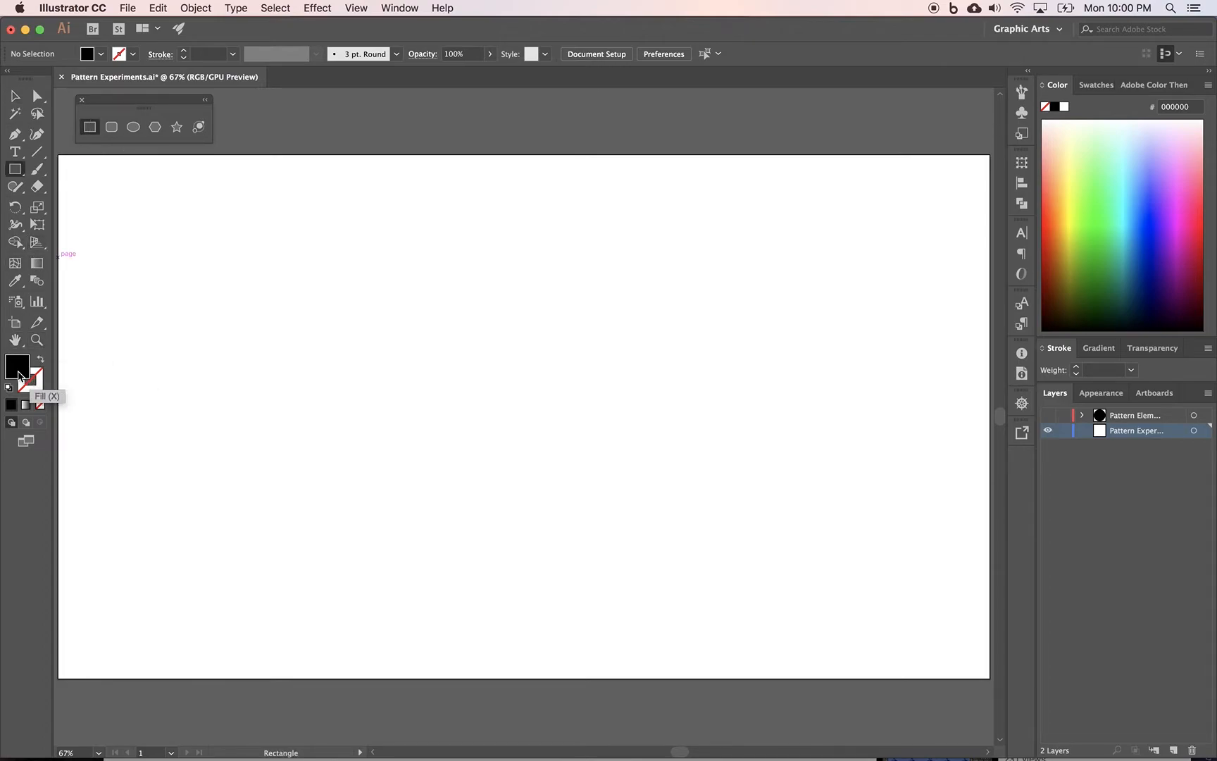
click(9, 391)
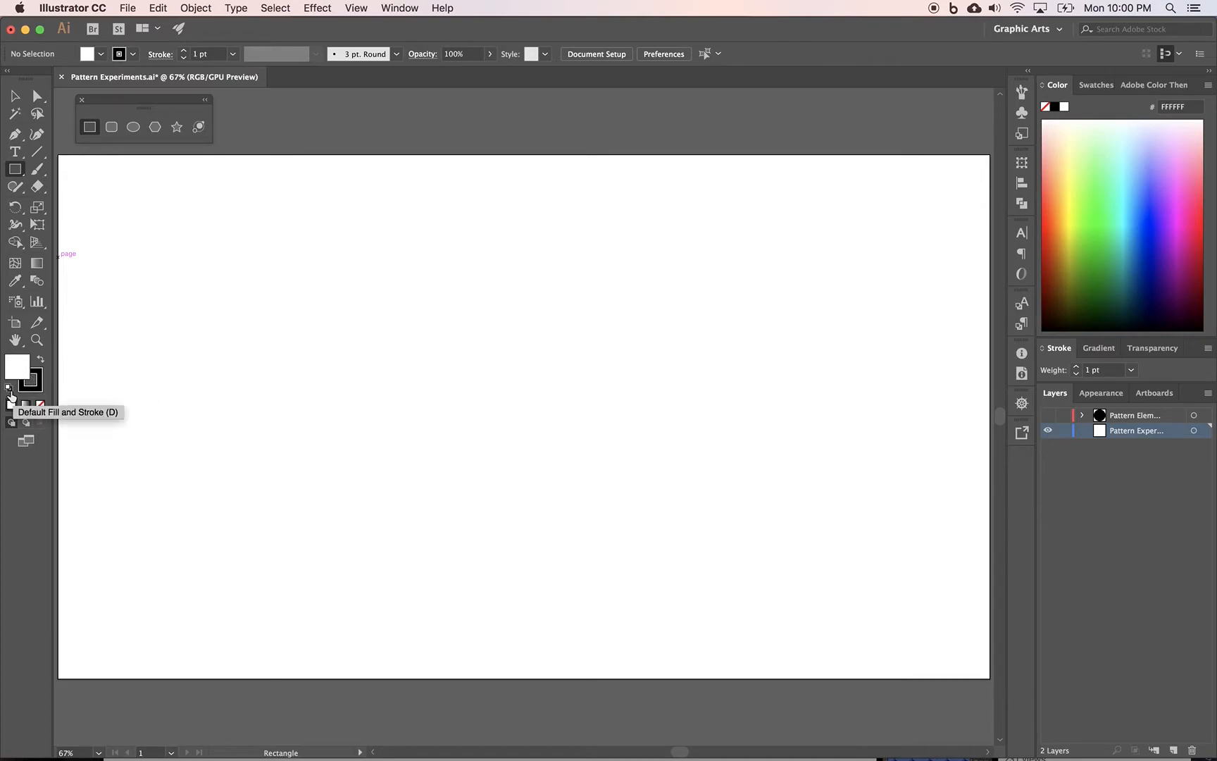
click(31, 380)
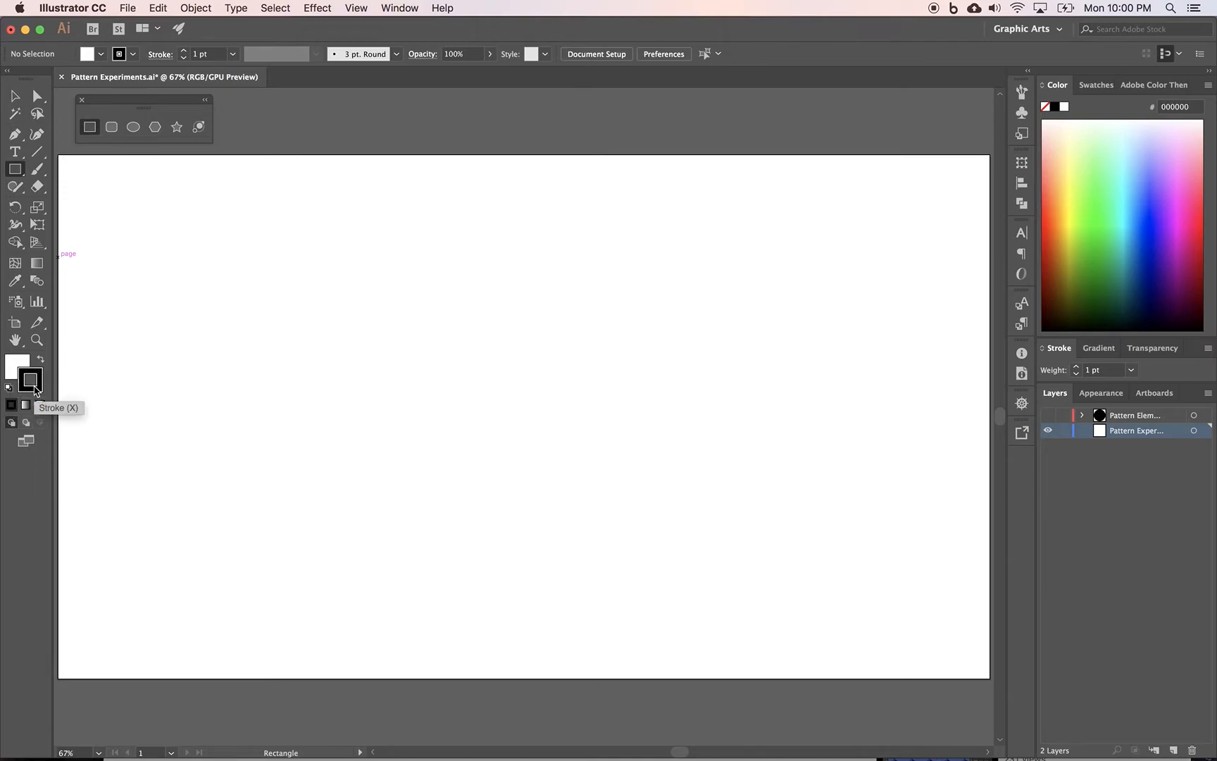
click(41, 405)
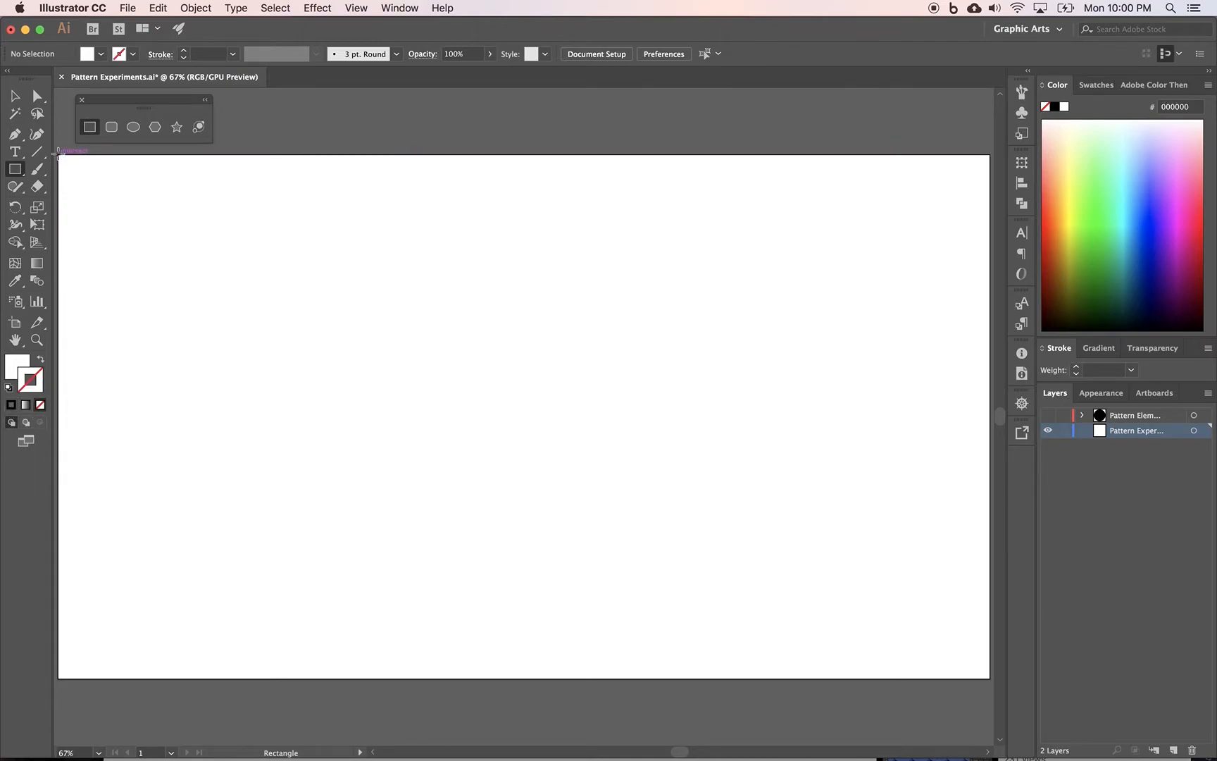
drag(57, 155, 989, 677)
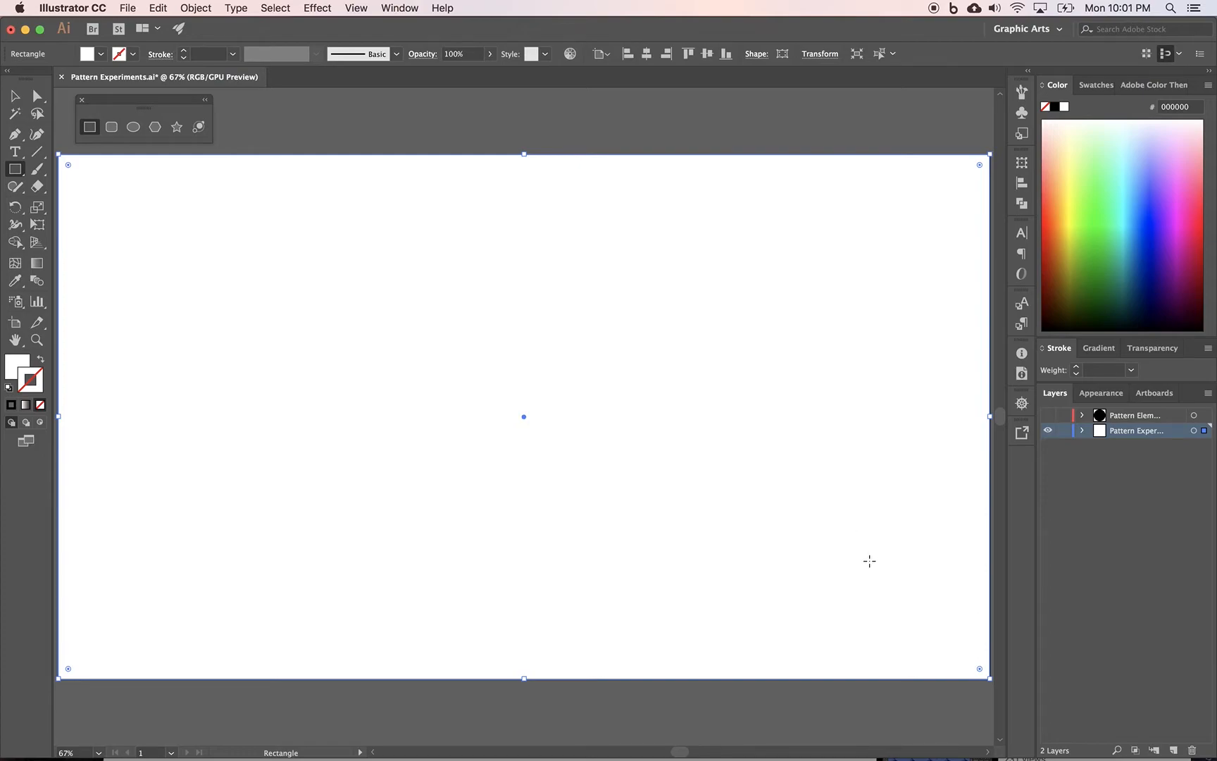
Step: Hide the layer holding the white rectangle and show the Pattern Elements layer again
click(1083, 432)
click(1085, 432)
click(1050, 431)
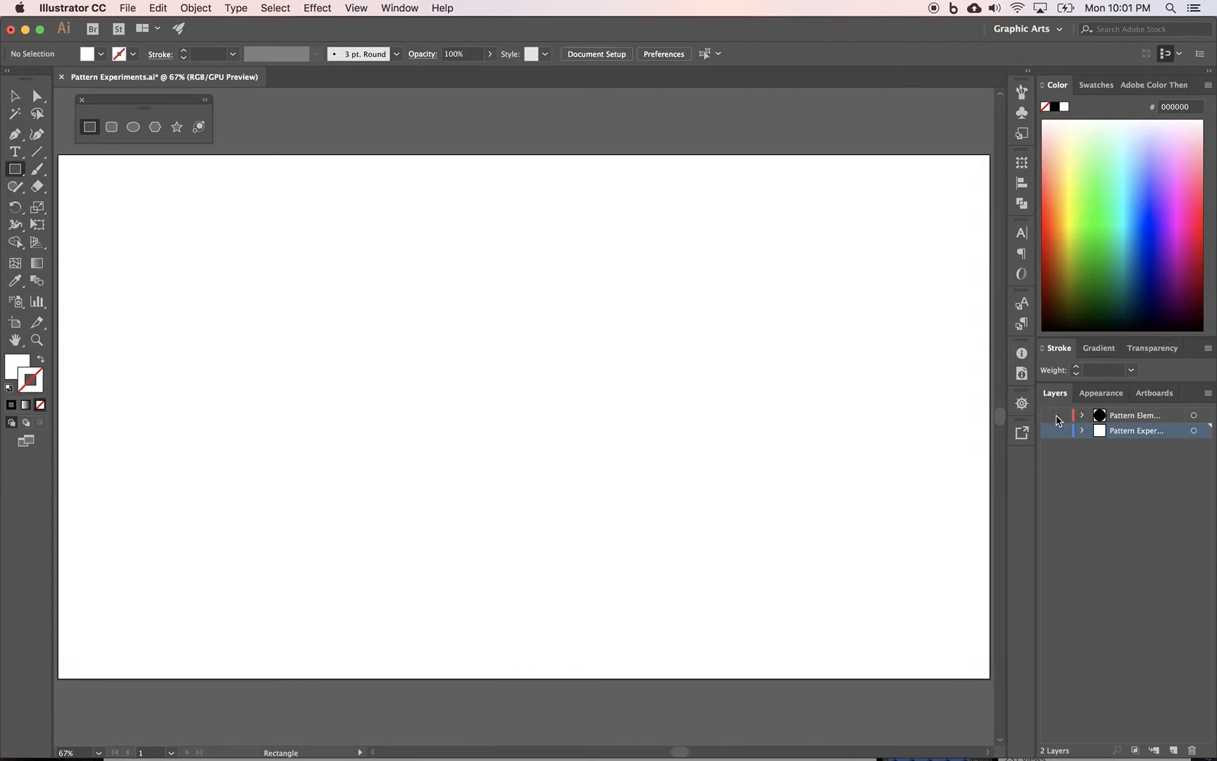
click(1049, 417)
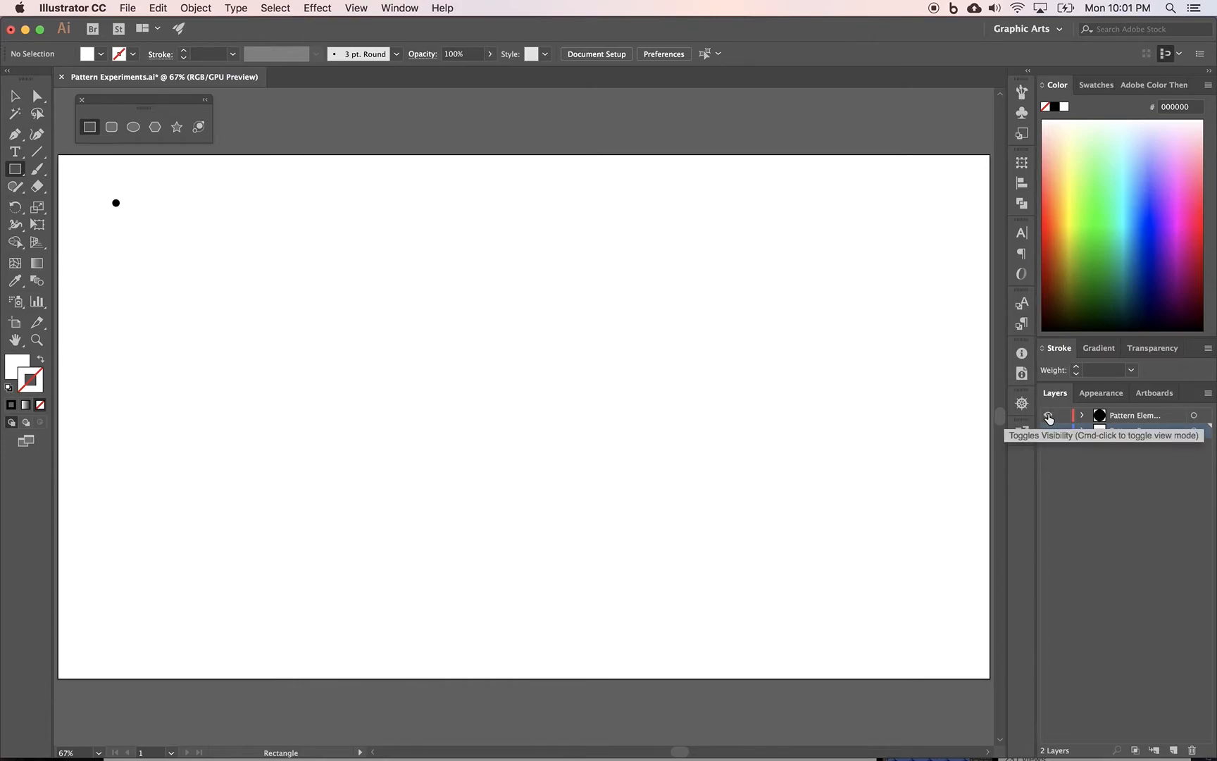
Step: Make a new pattern from the black circle and suppress the swatch notice for future patterns
click(15, 96)
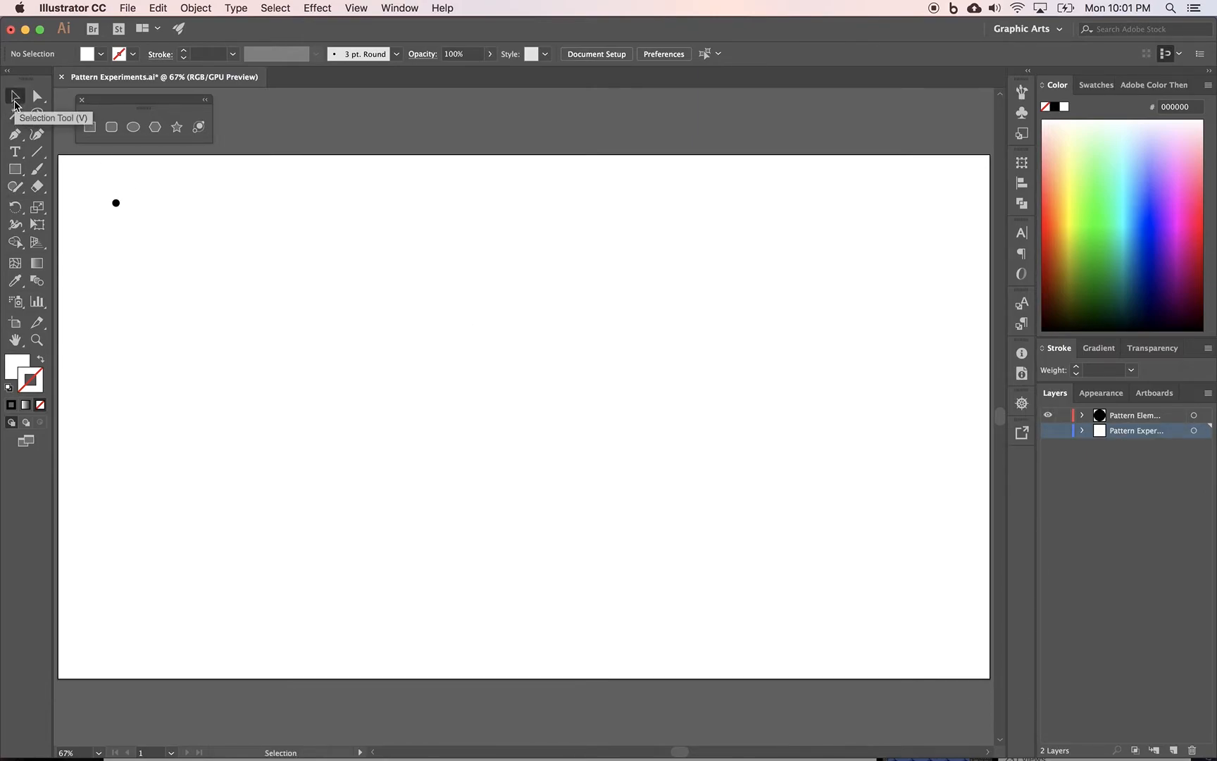
click(116, 202)
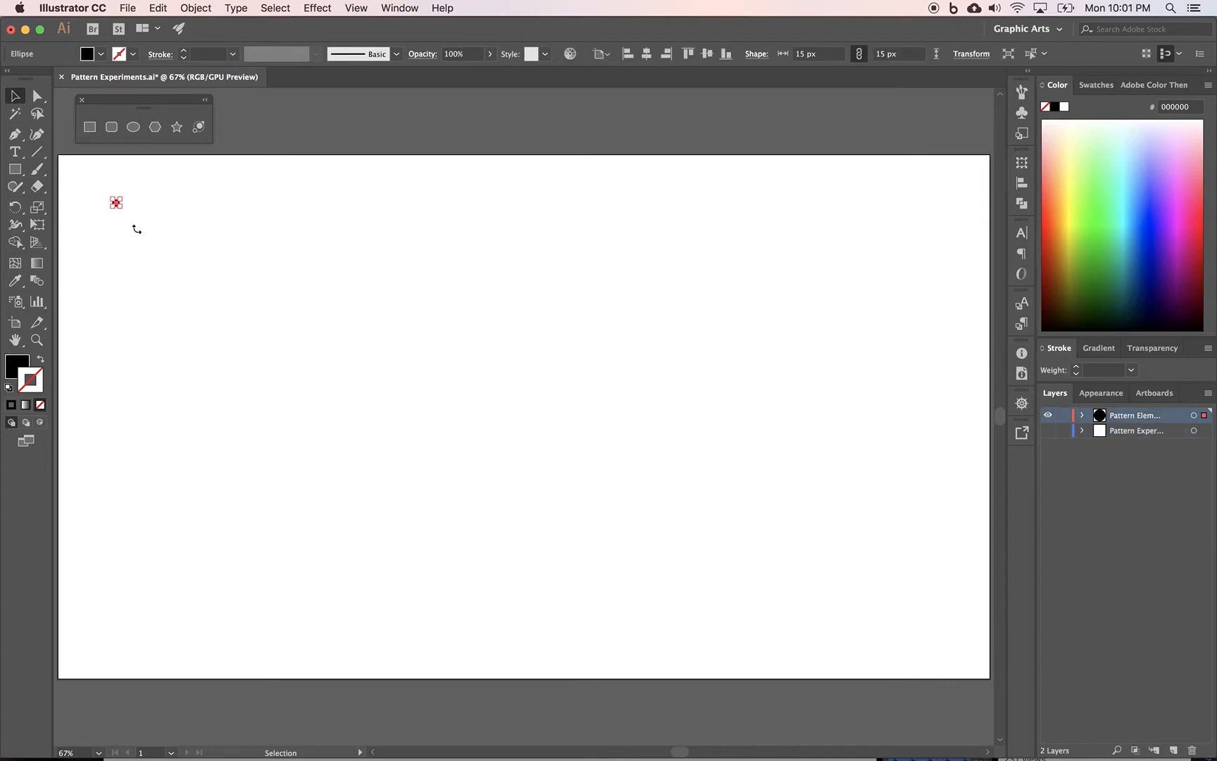
click(202, 12)
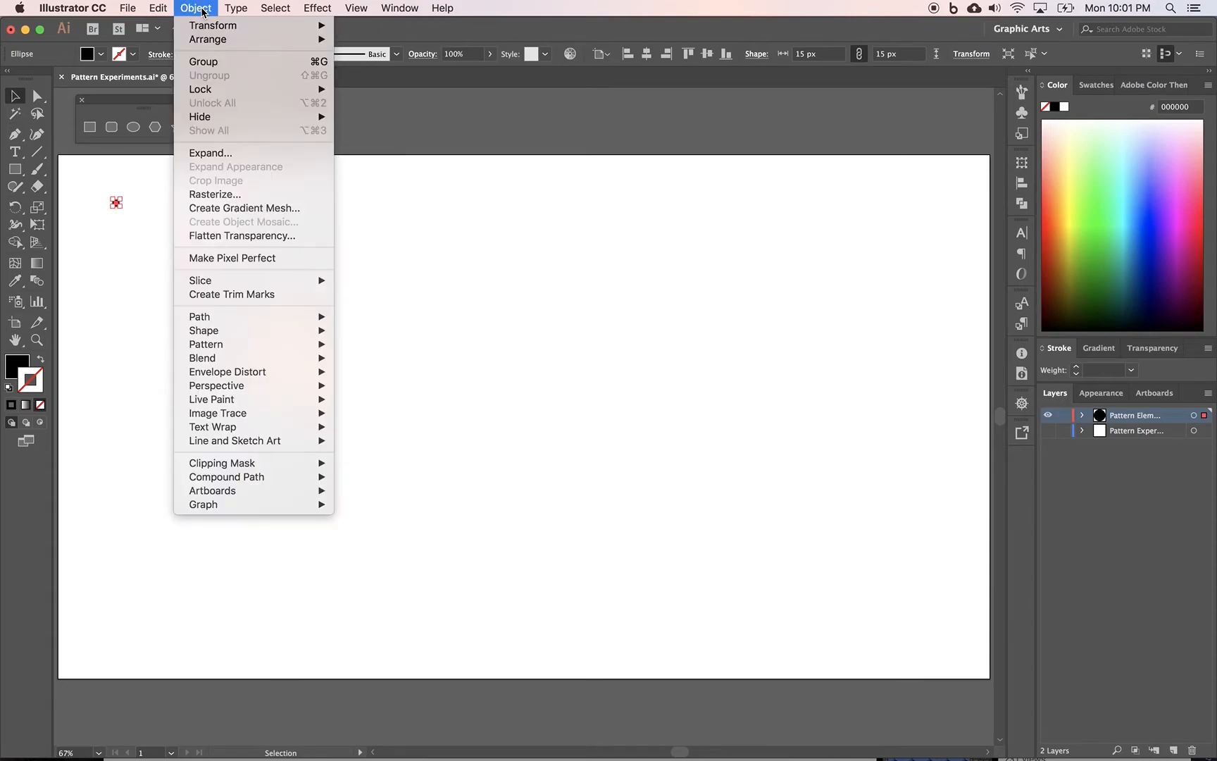
mouse_move(216, 347)
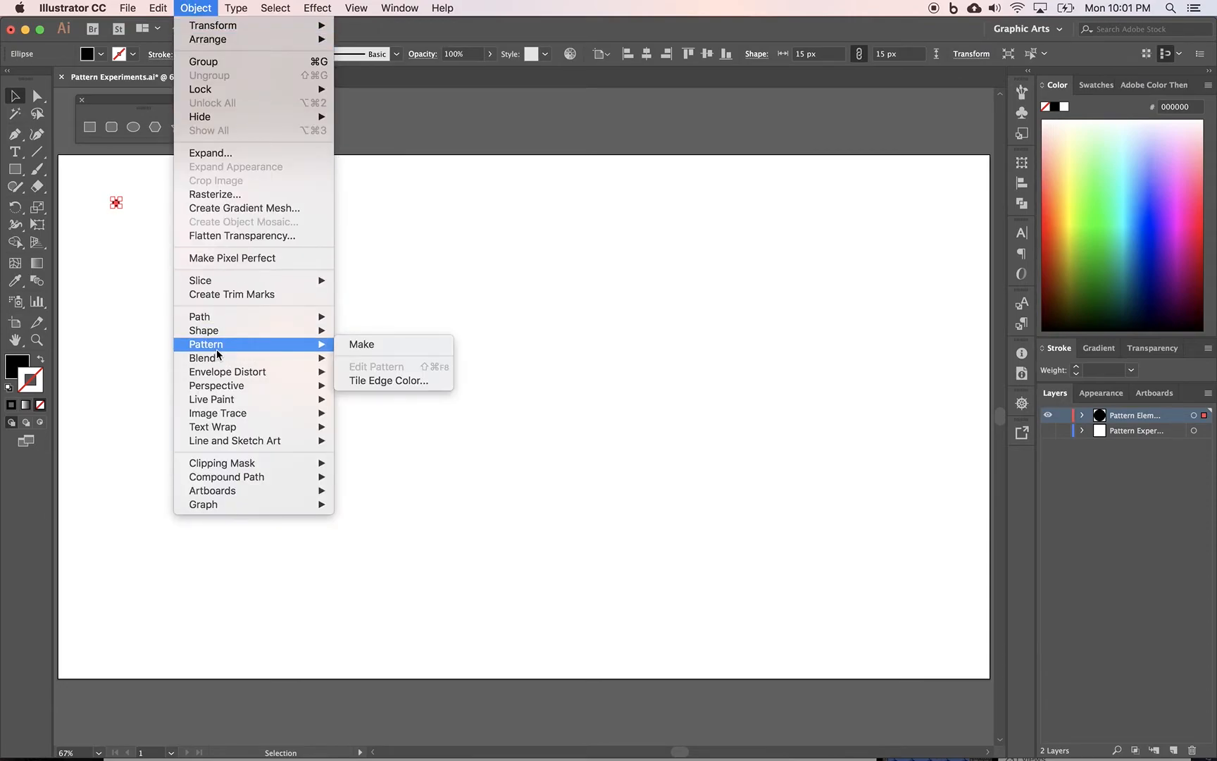
click(359, 345)
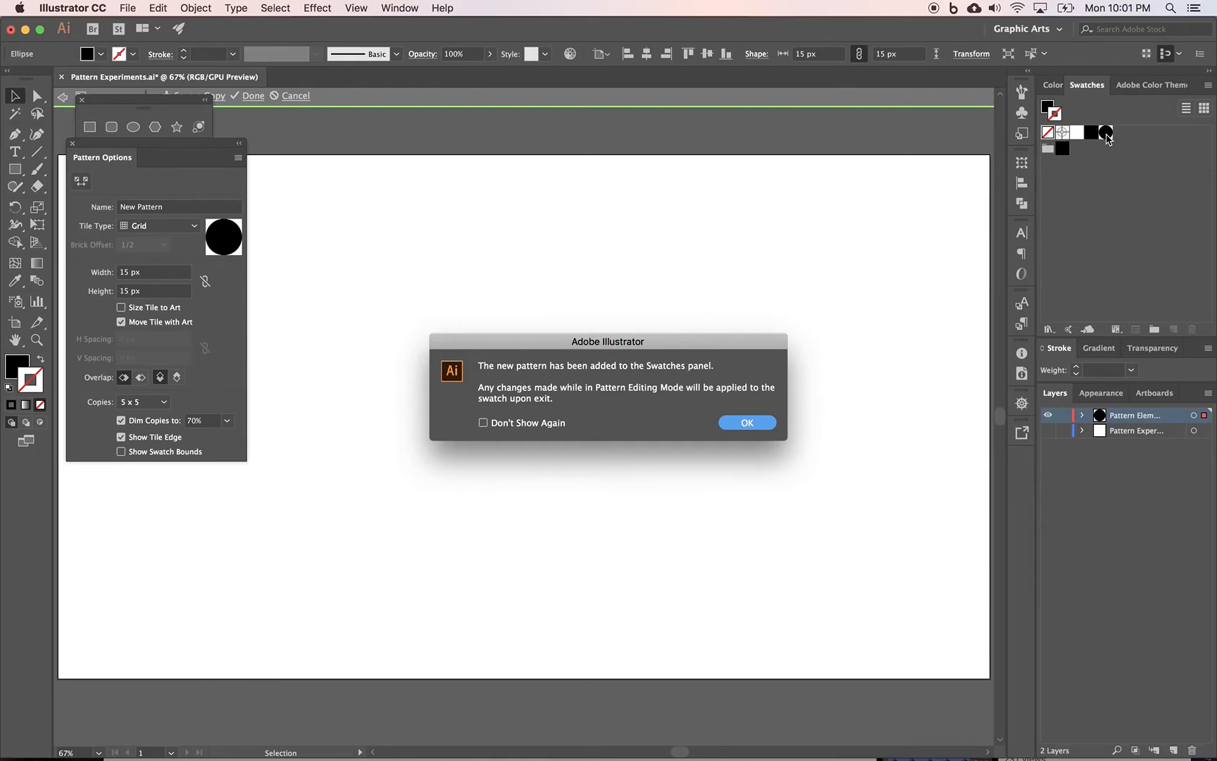
click(484, 423)
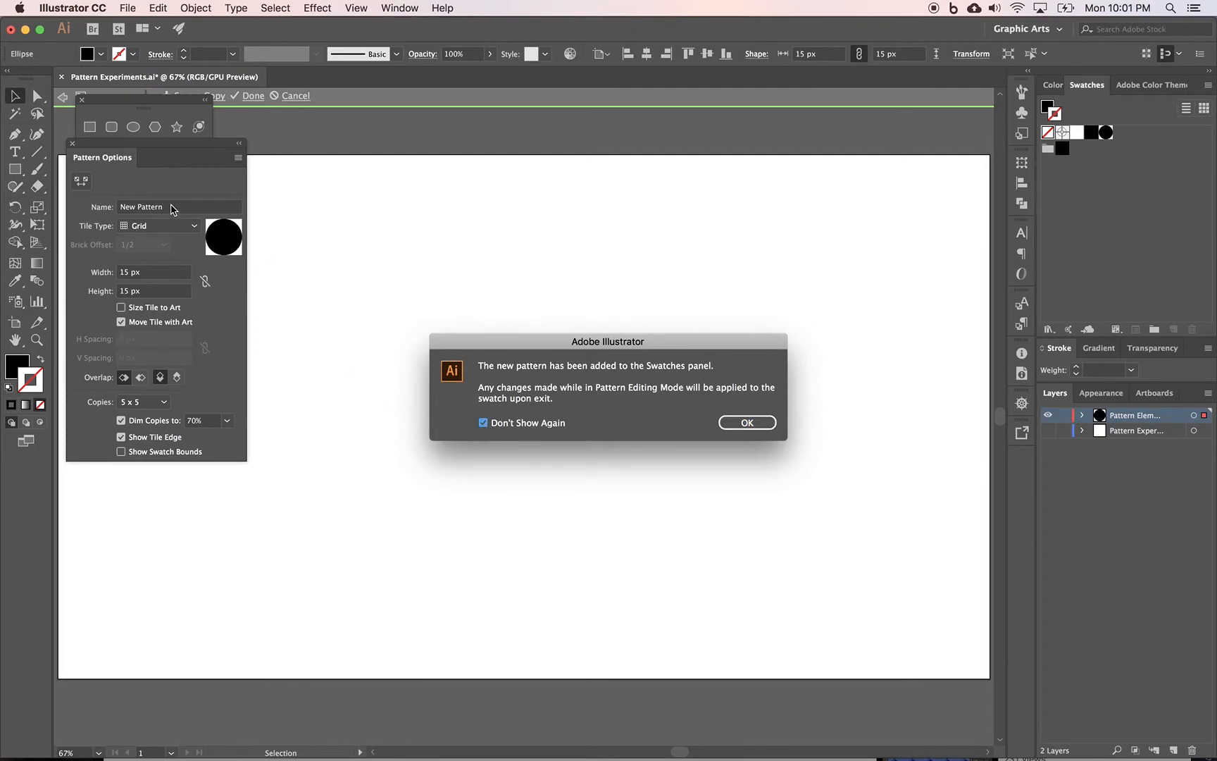
click(760, 423)
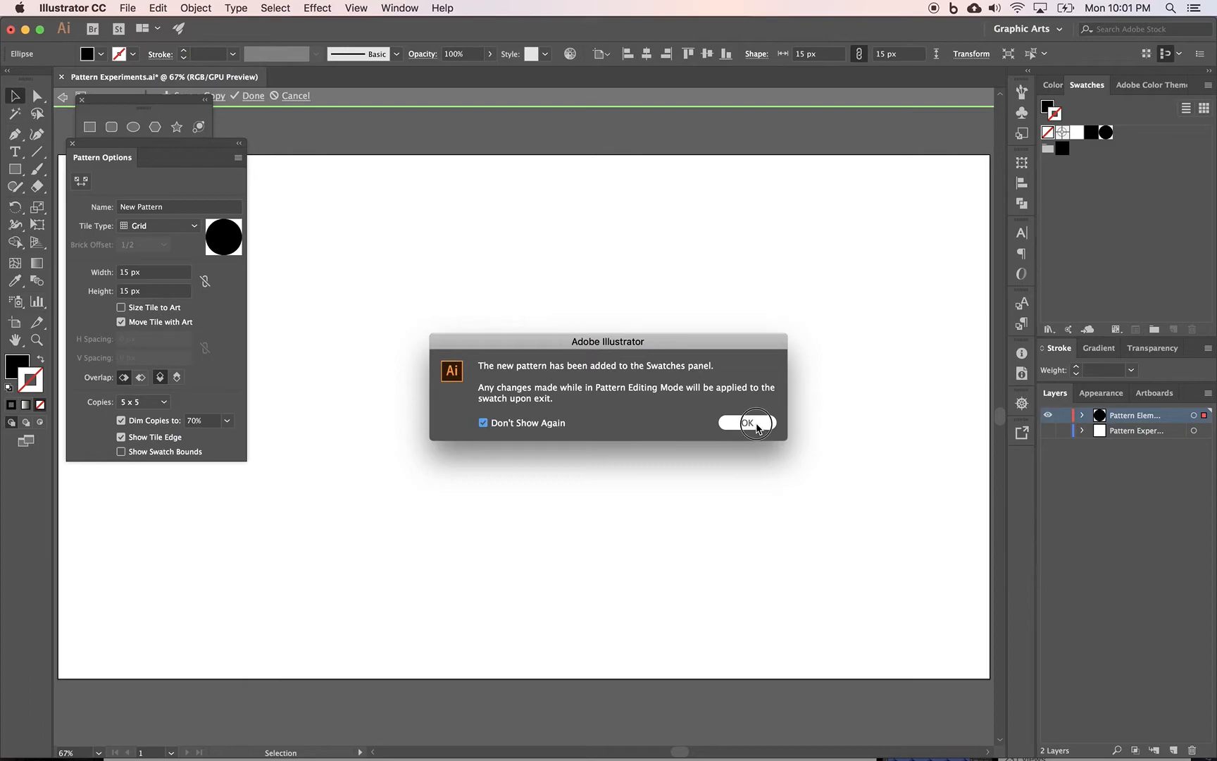
Step: Name the pattern 15px Dot and turn off the dimming of its copies
triple_click(154, 207)
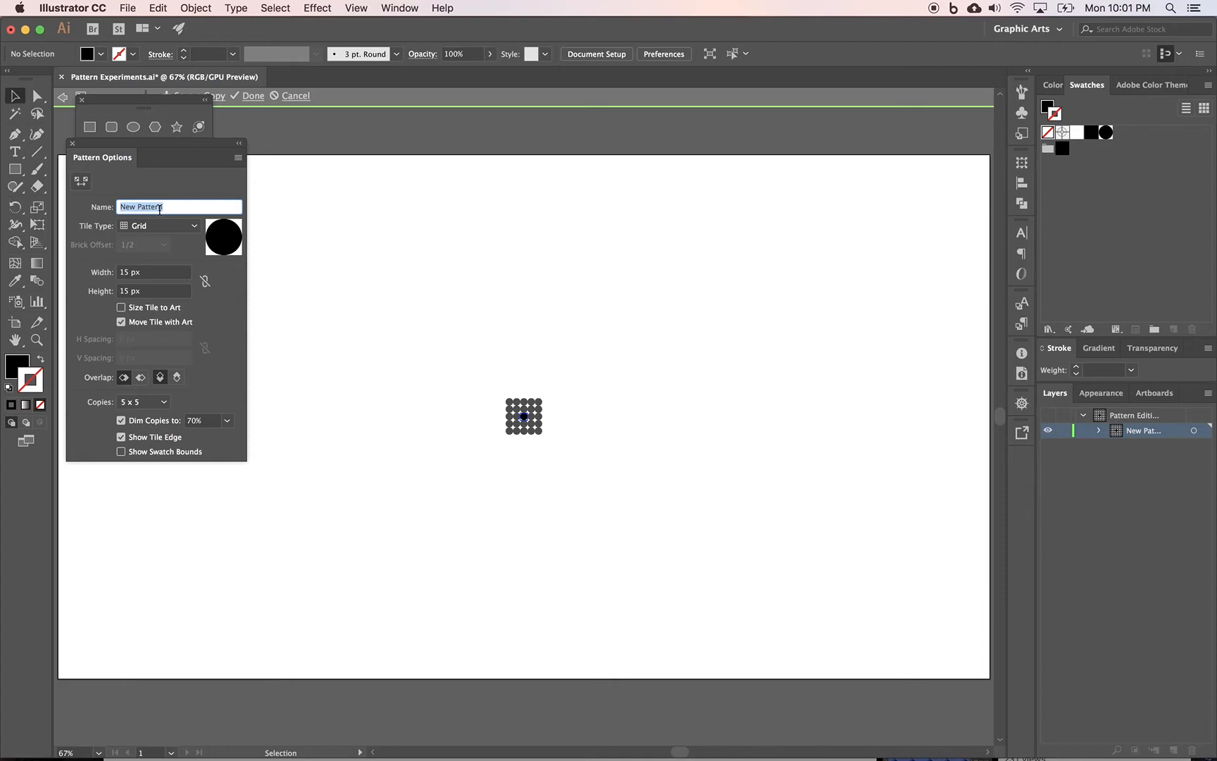
text(15px Dot)
click(121, 421)
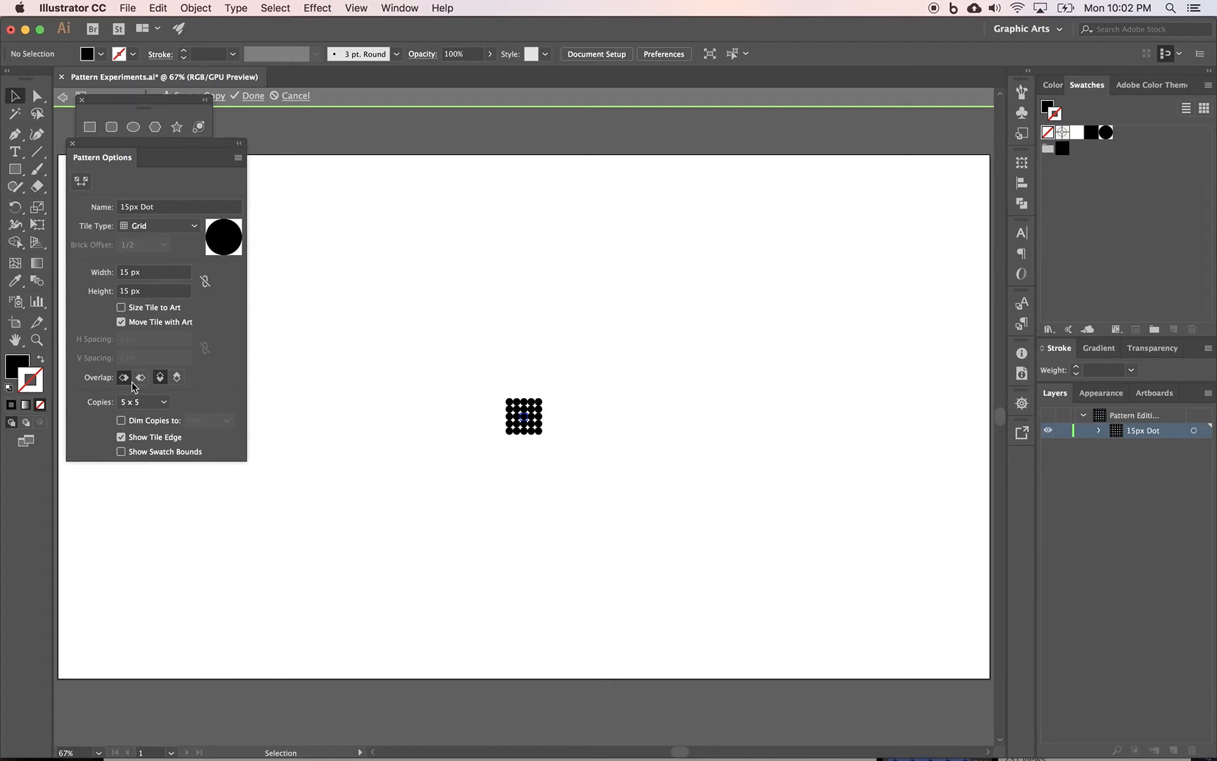
Step: Dock the floating Pattern Options panel between the Swatches and Stroke panels
drag(154, 144, 209, 198)
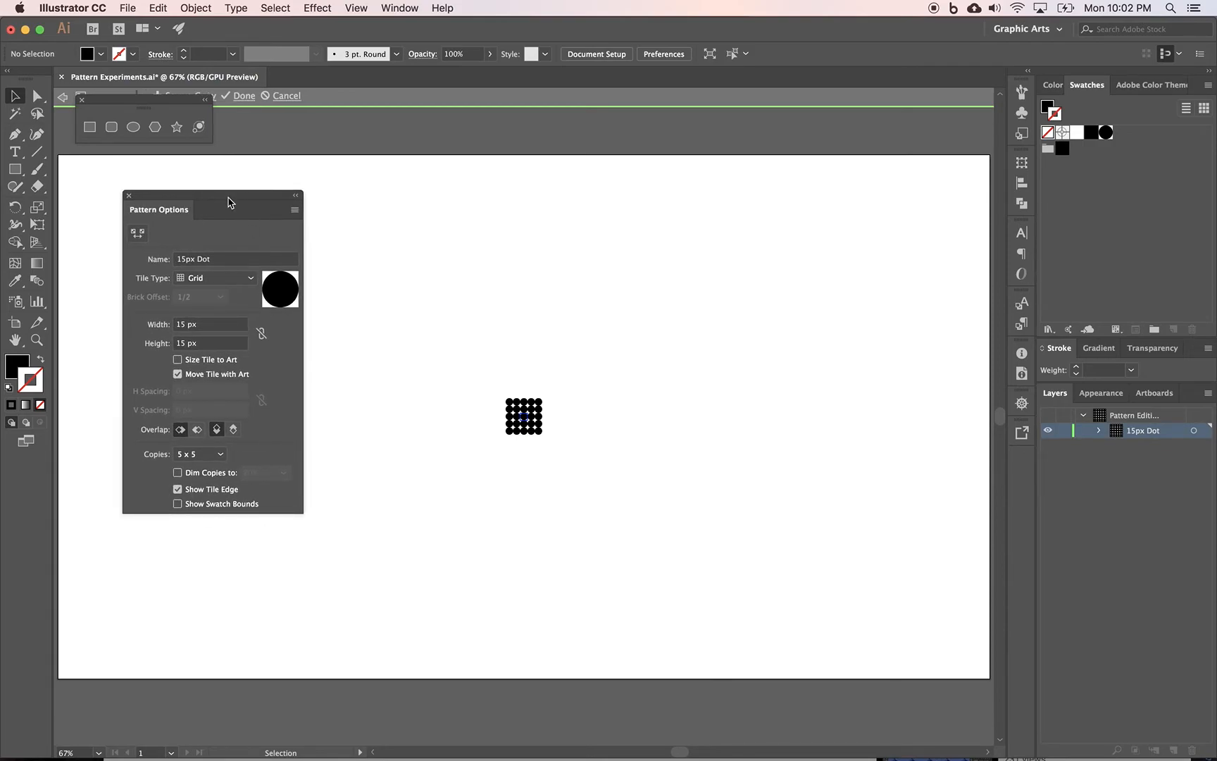
mouse_move(222, 203)
mouse_down()
mouse_move(1100, 253)
mouse_move(1129, 296)
mouse_move(1120, 354)
mouse_move(1118, 342)
mouse_up()
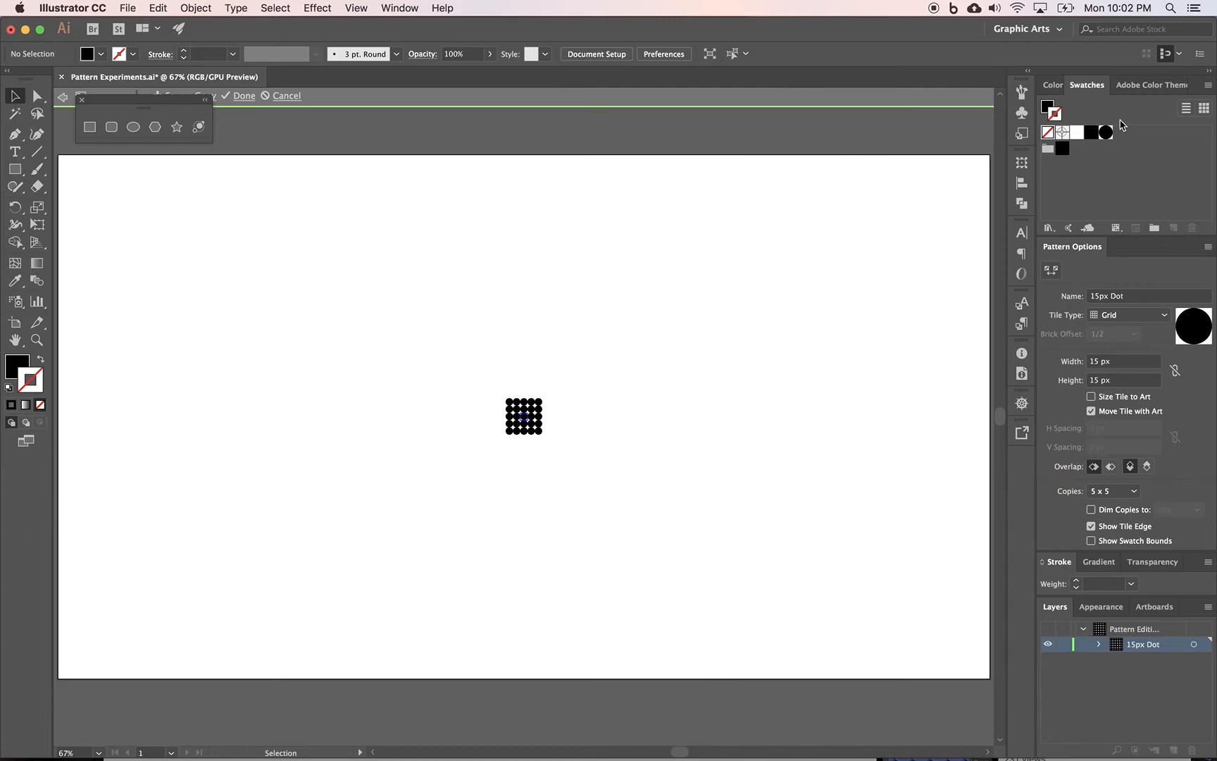
Step: Finish editing the 15px Dot pattern, hide the Pattern Elements layer and show the layer holding the white rectangle
click(245, 97)
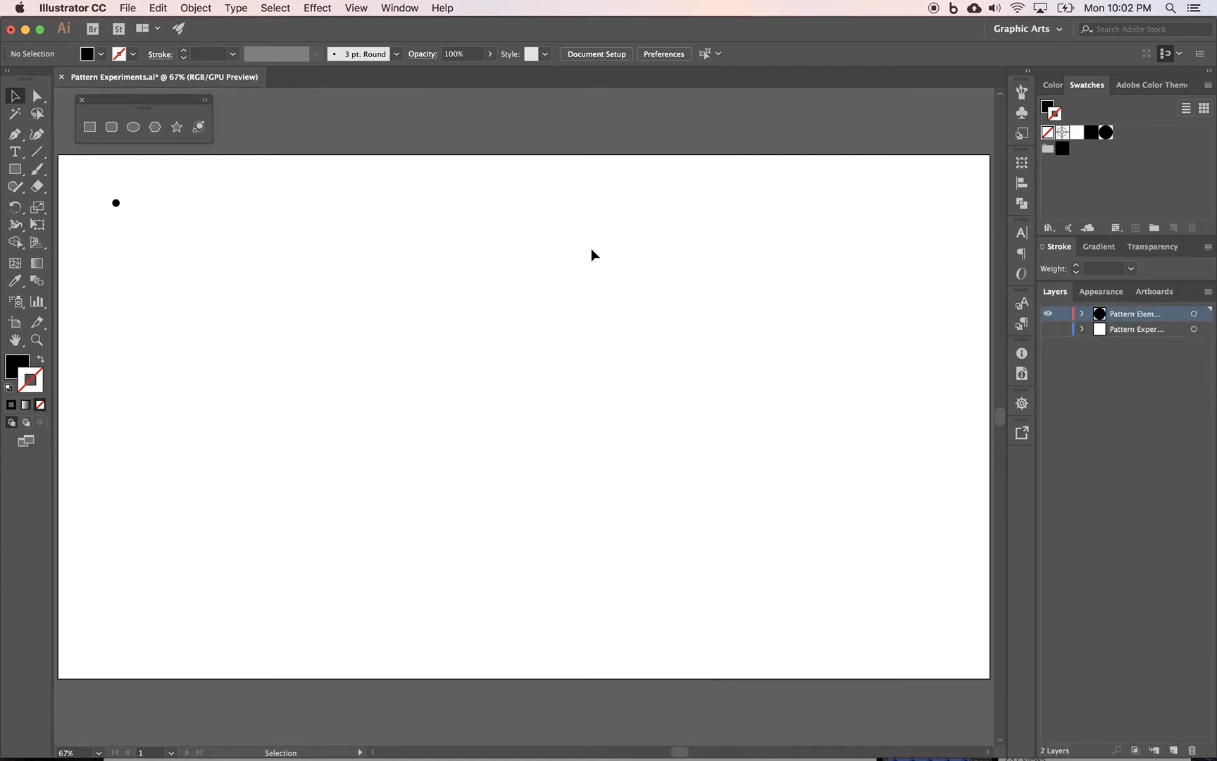
click(1049, 314)
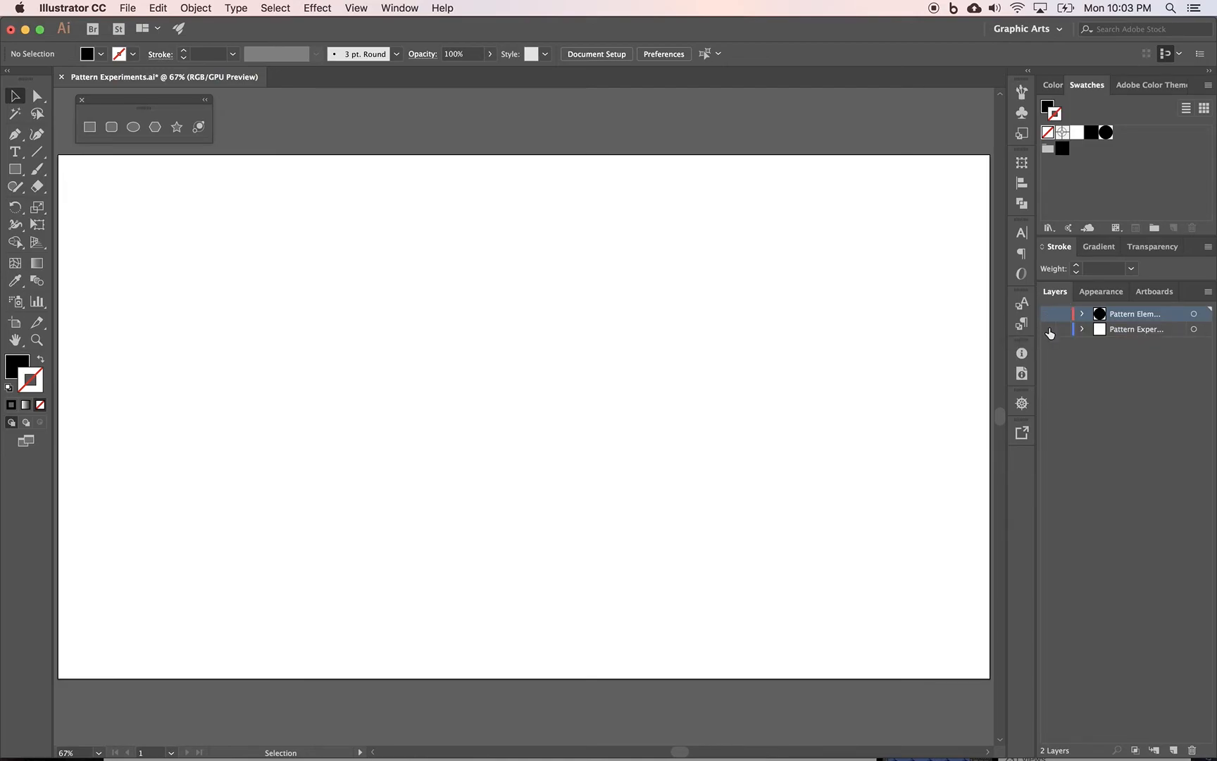
click(1049, 329)
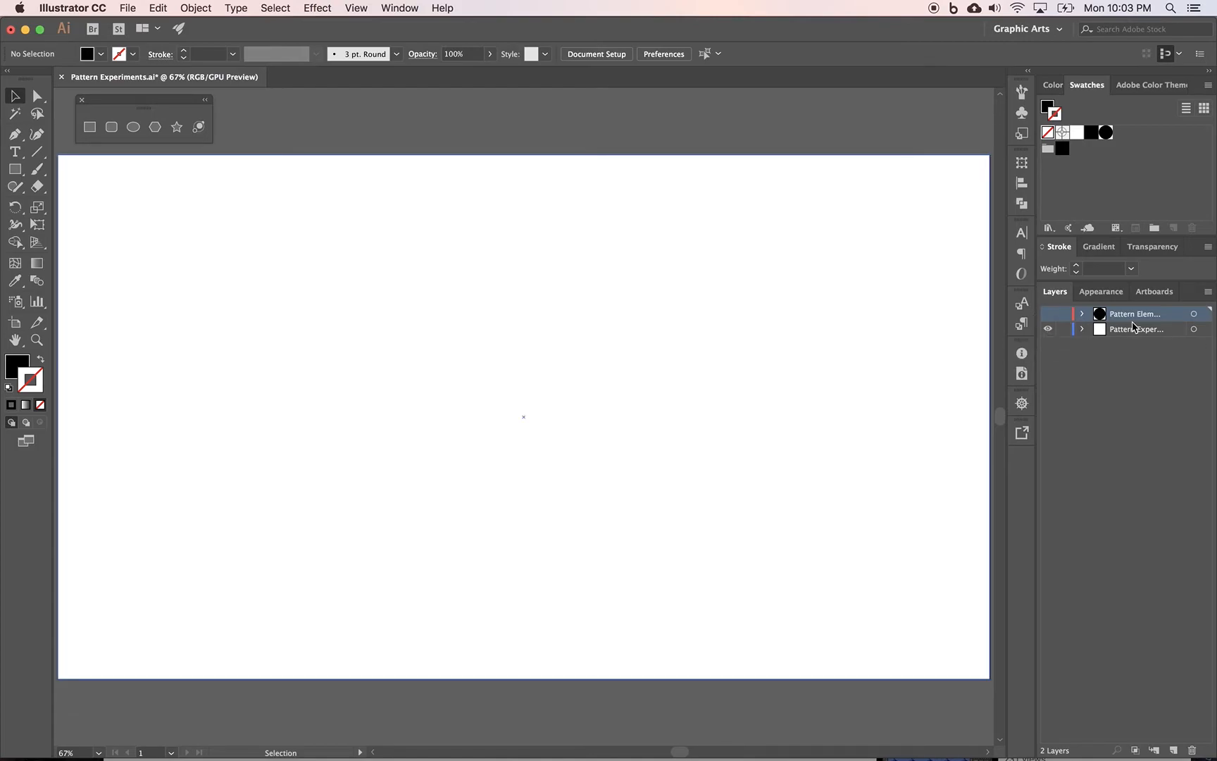
Step: Fill the artboard-sized white rectangle with the 15px Dot pattern swatch
click(628, 291)
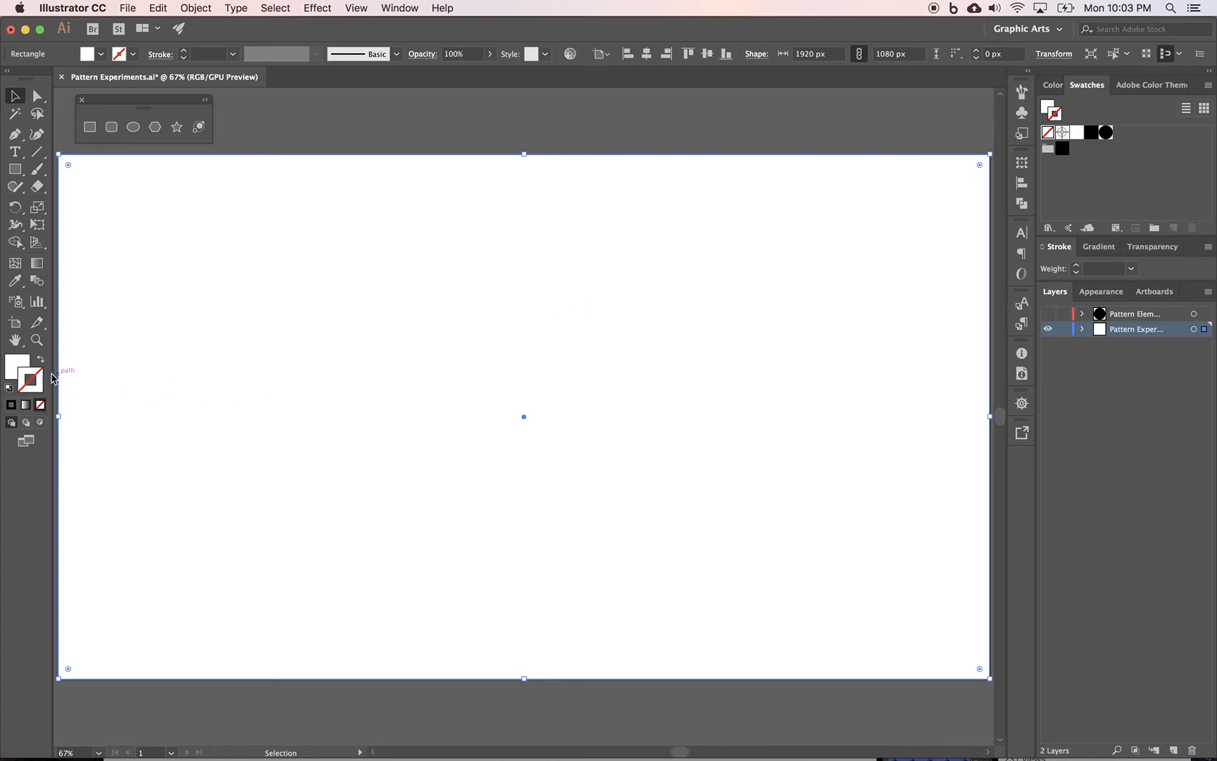
click(16, 366)
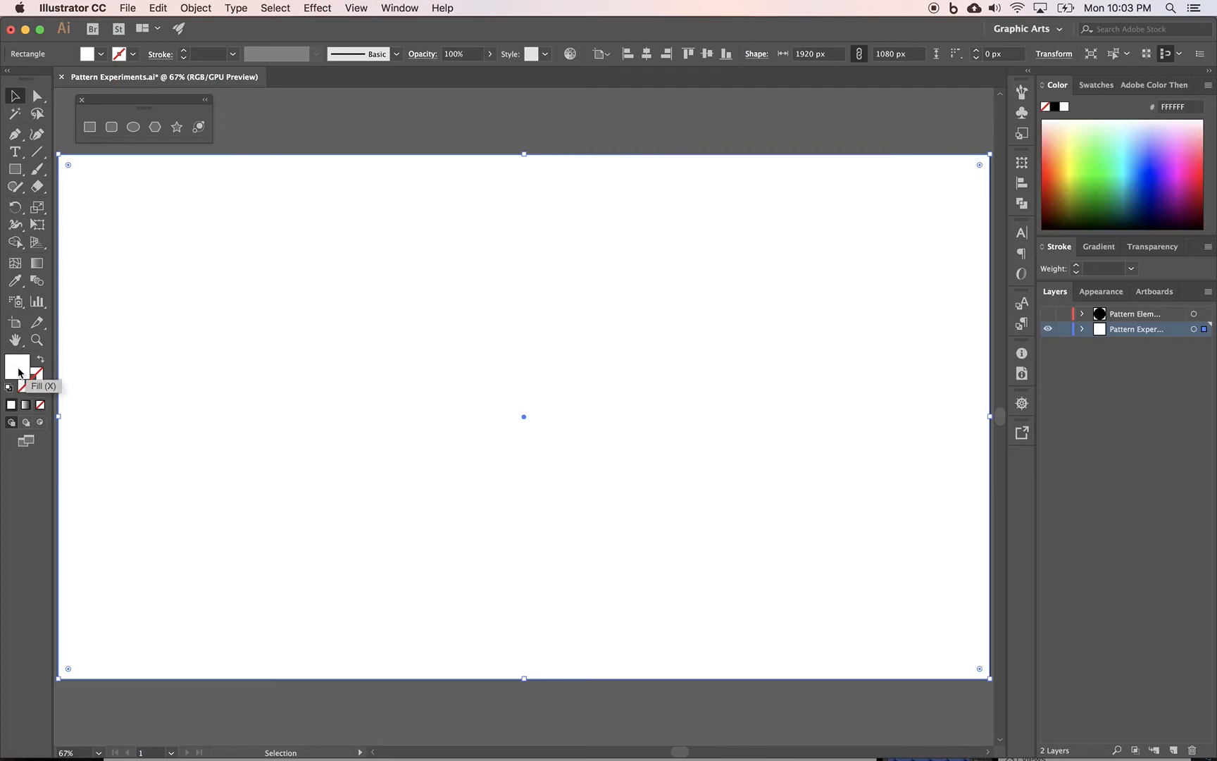
click(42, 380)
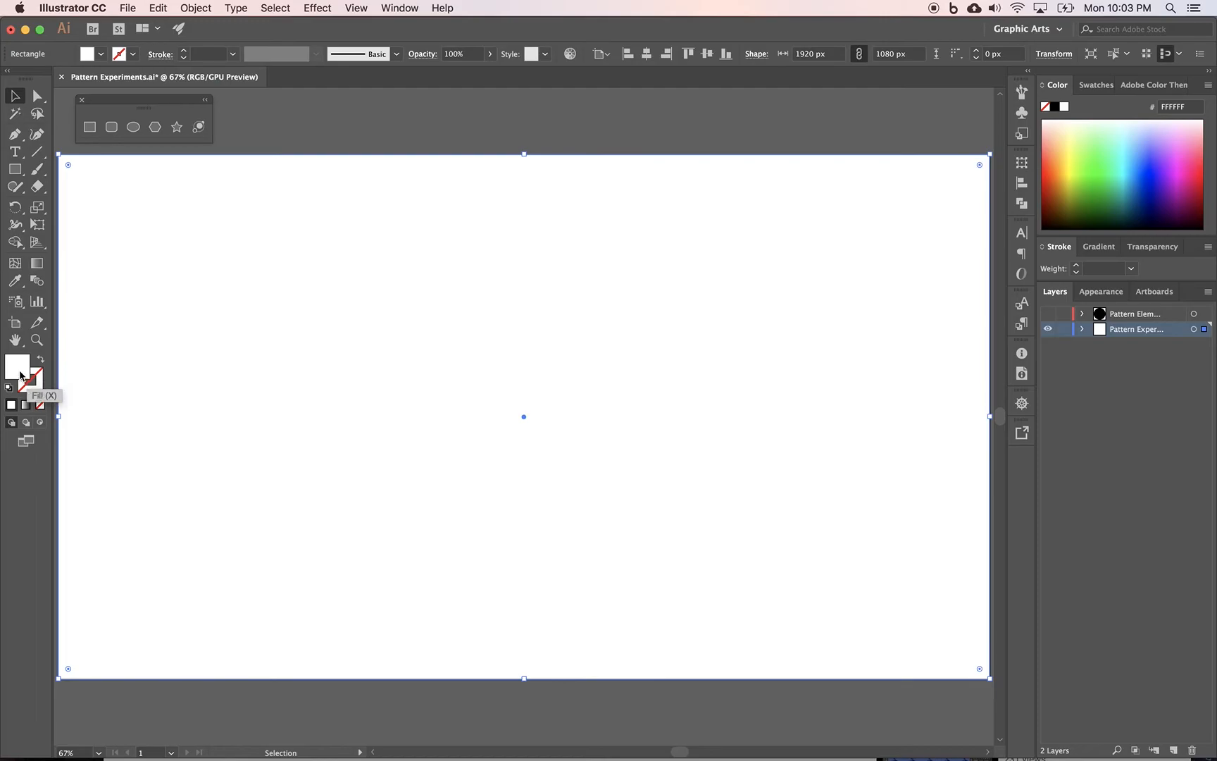
click(1095, 85)
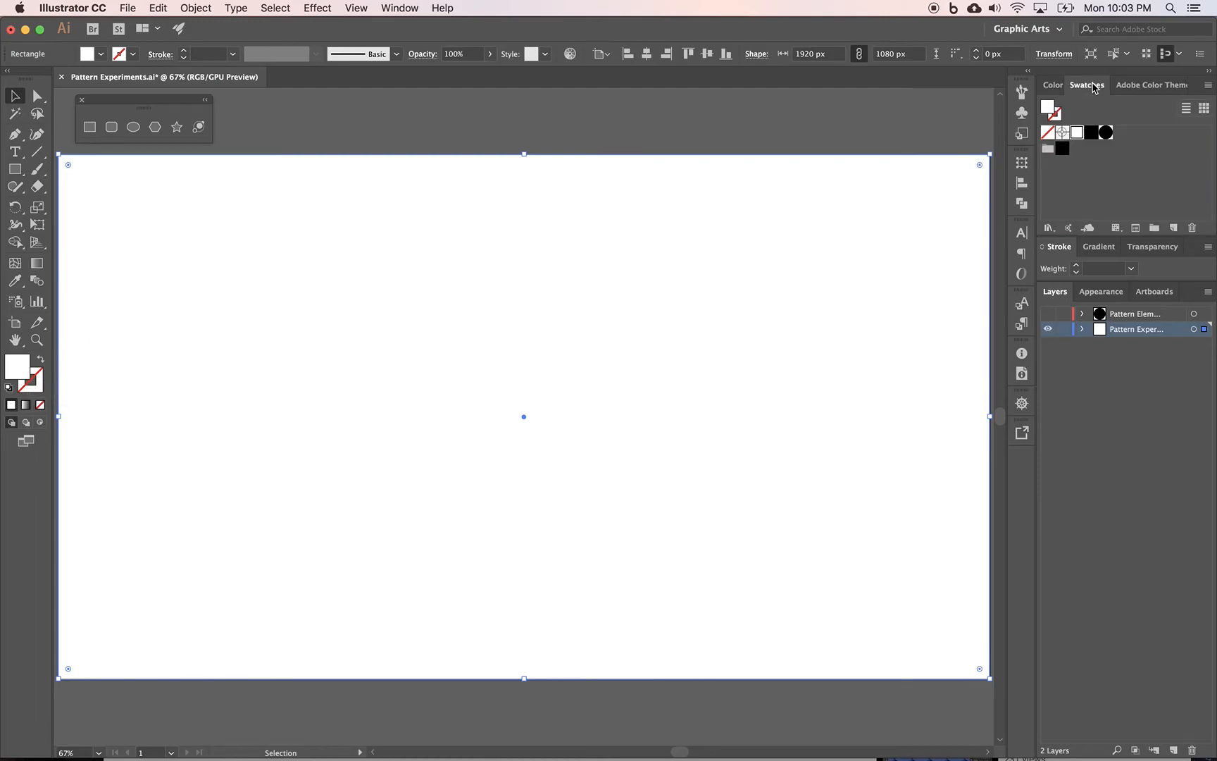
click(1106, 133)
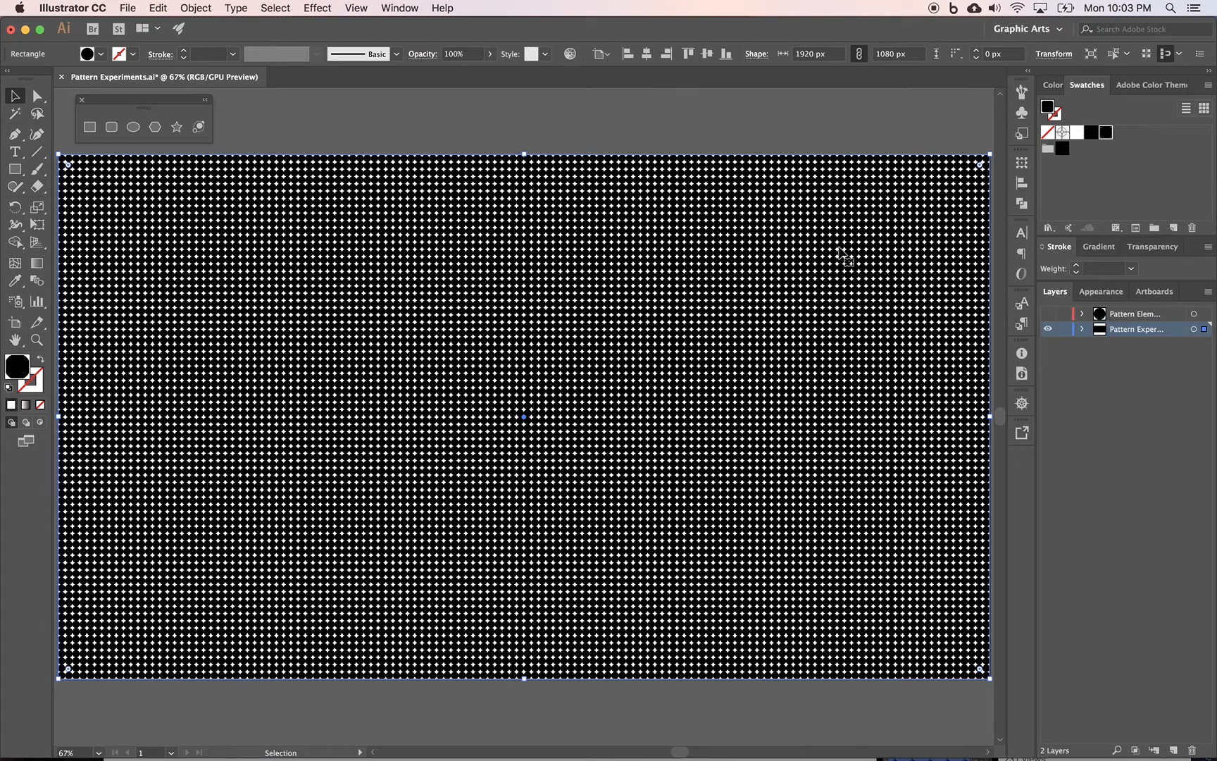
Step: Hide the dot-filled rectangle's layer, show the Pattern Elements layer and make it active for drawing a rectangle
click(1048, 331)
click(1048, 315)
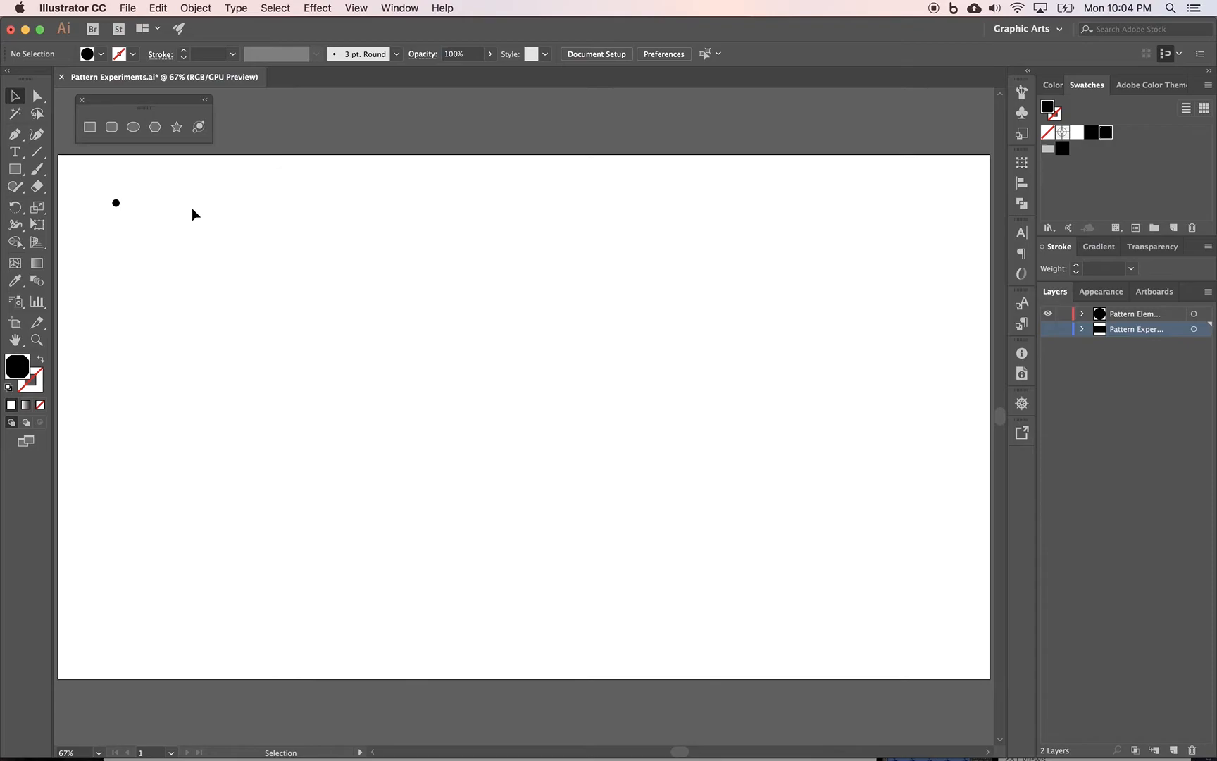
click(90, 128)
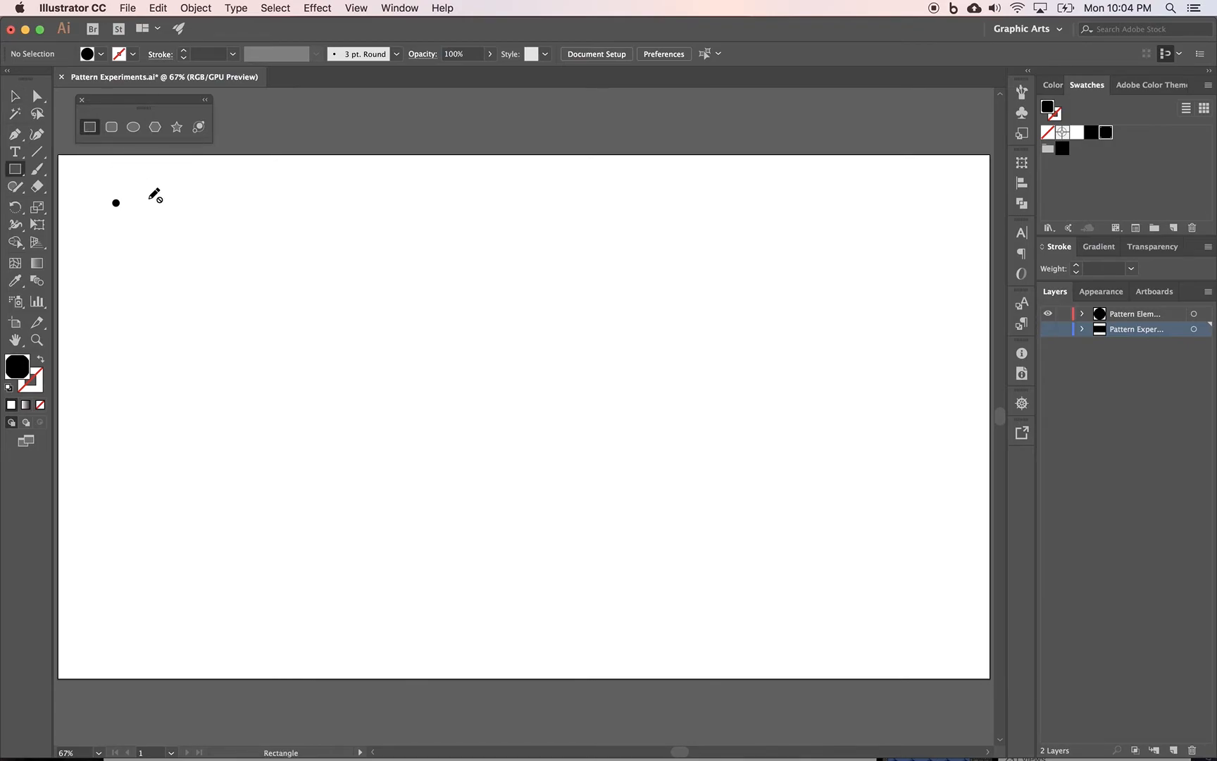
click(1137, 318)
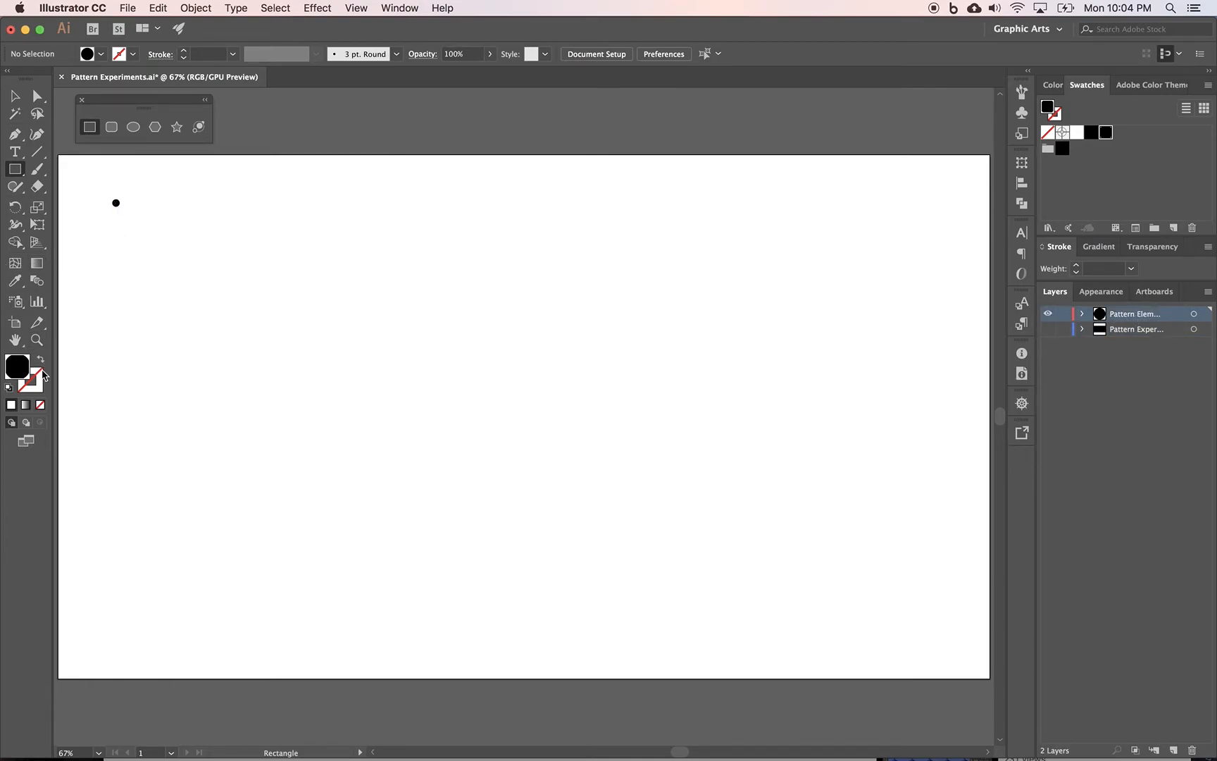
Step: Draw a 20 x 20 px square with a solid black fill beside the black circle, and deselect it
click(1091, 134)
click(166, 199)
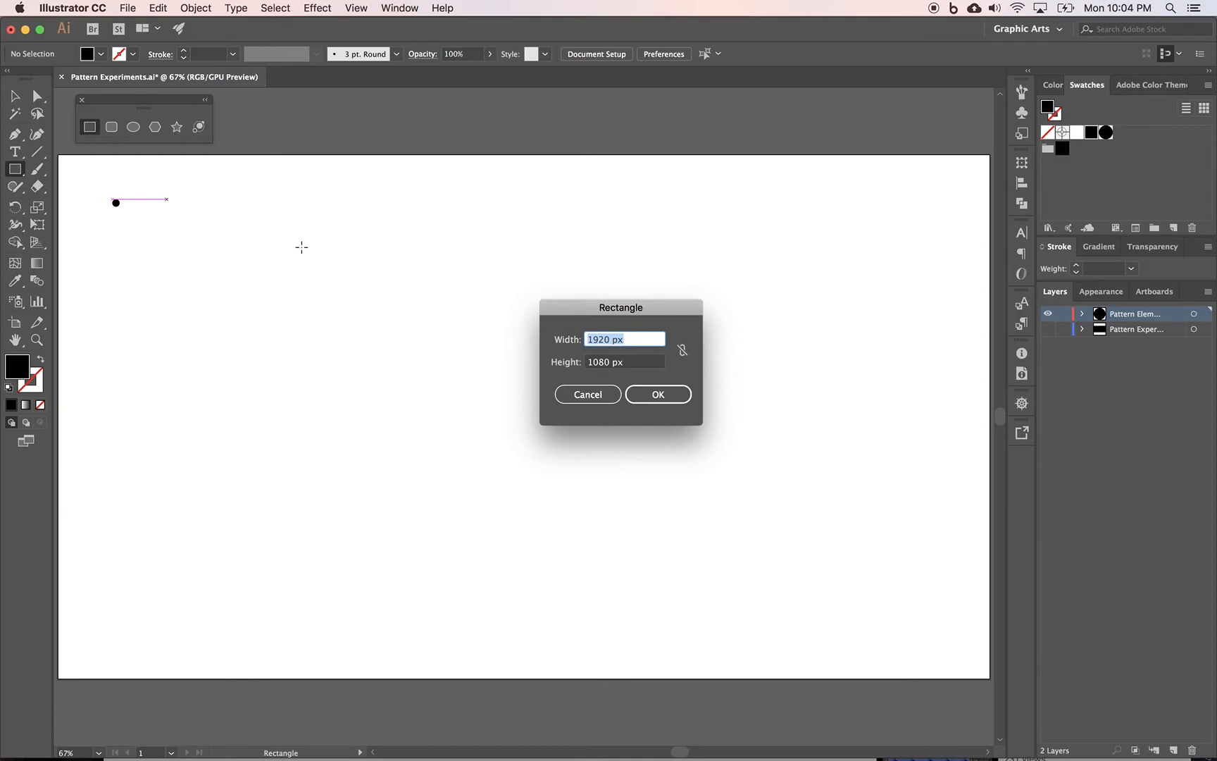
text(20)
key(Tab)
text(20)
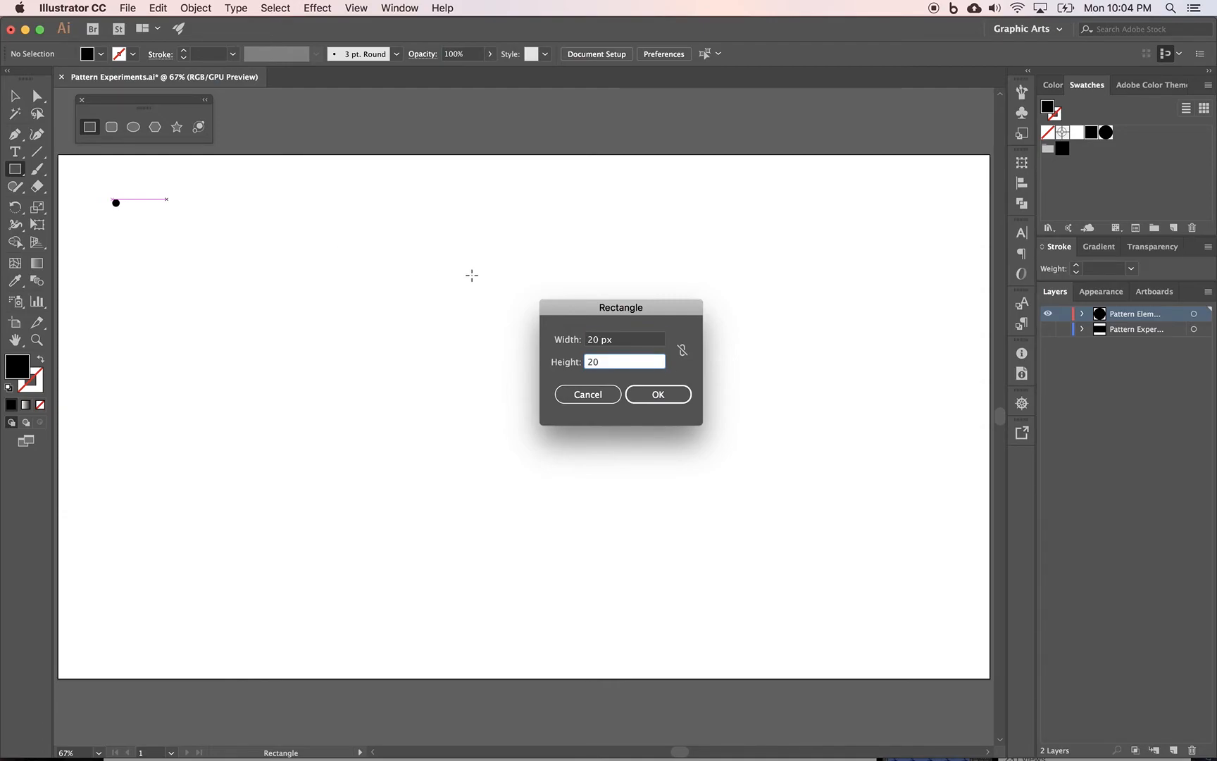
click(656, 403)
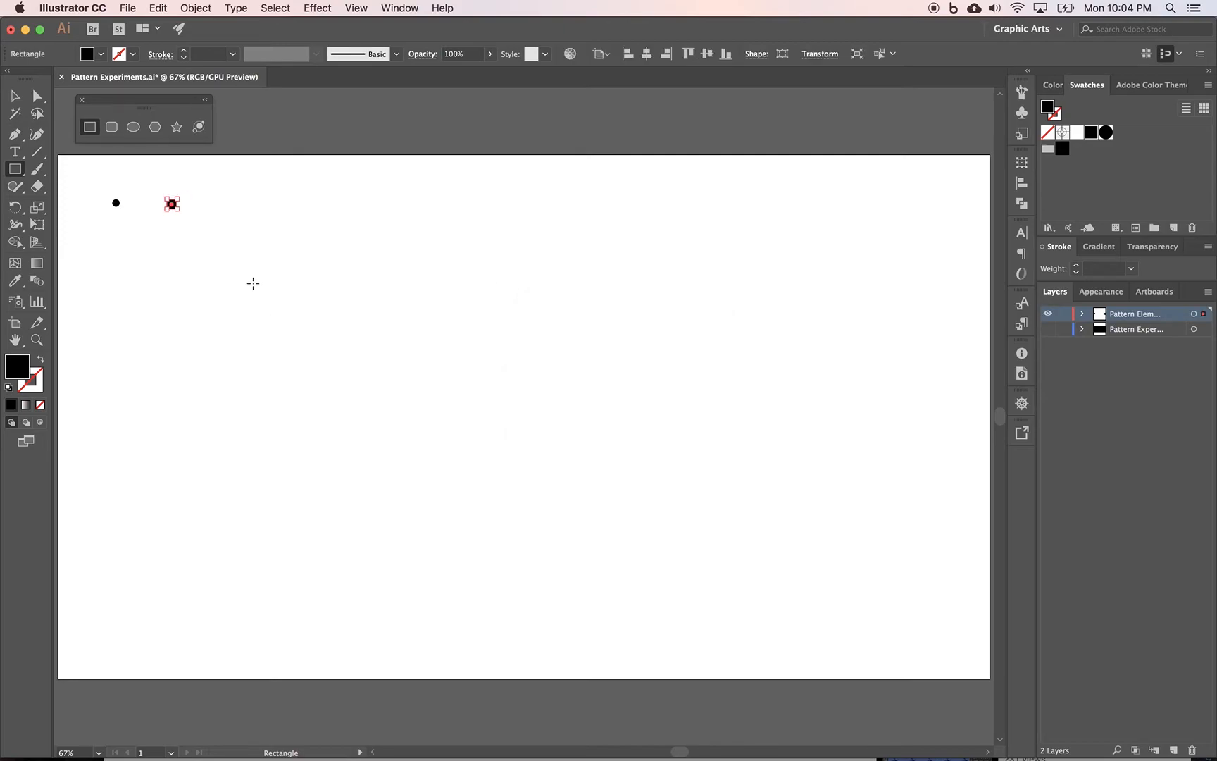
click(14, 97)
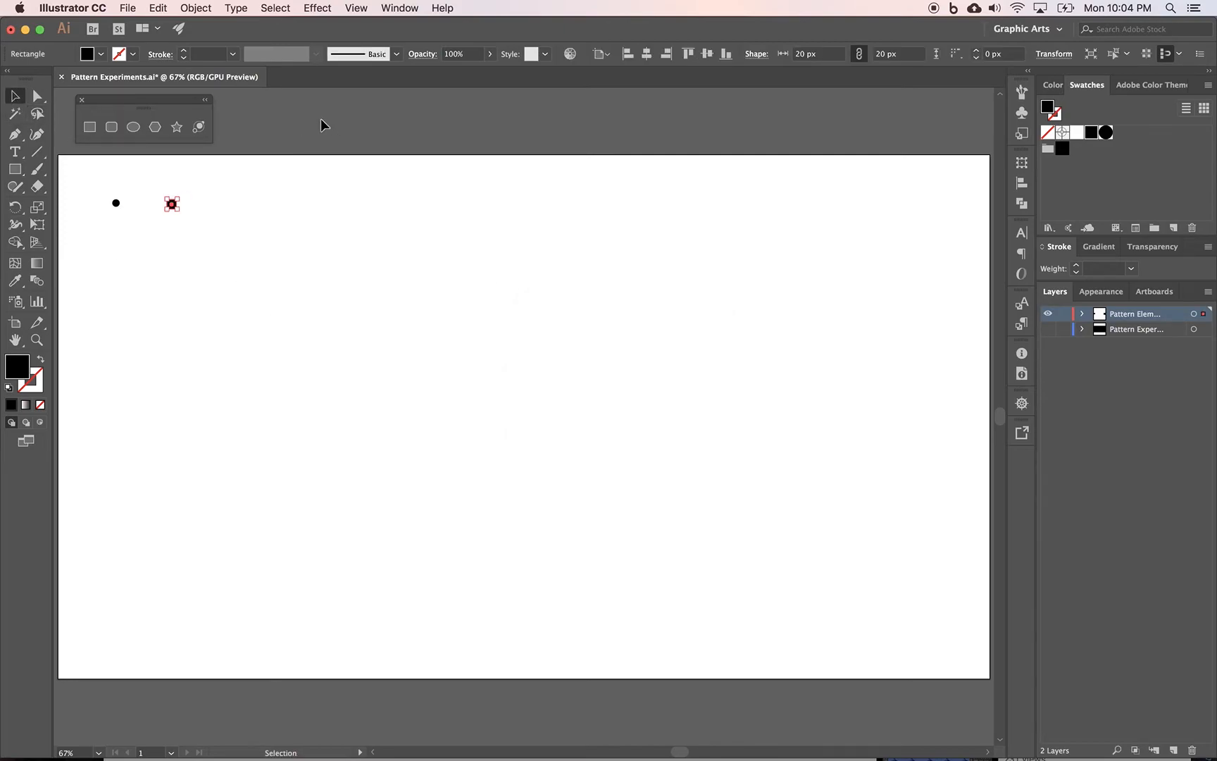
click(321, 118)
Step: Make a new pattern from the black square and name it 20px Square
click(172, 205)
click(190, 8)
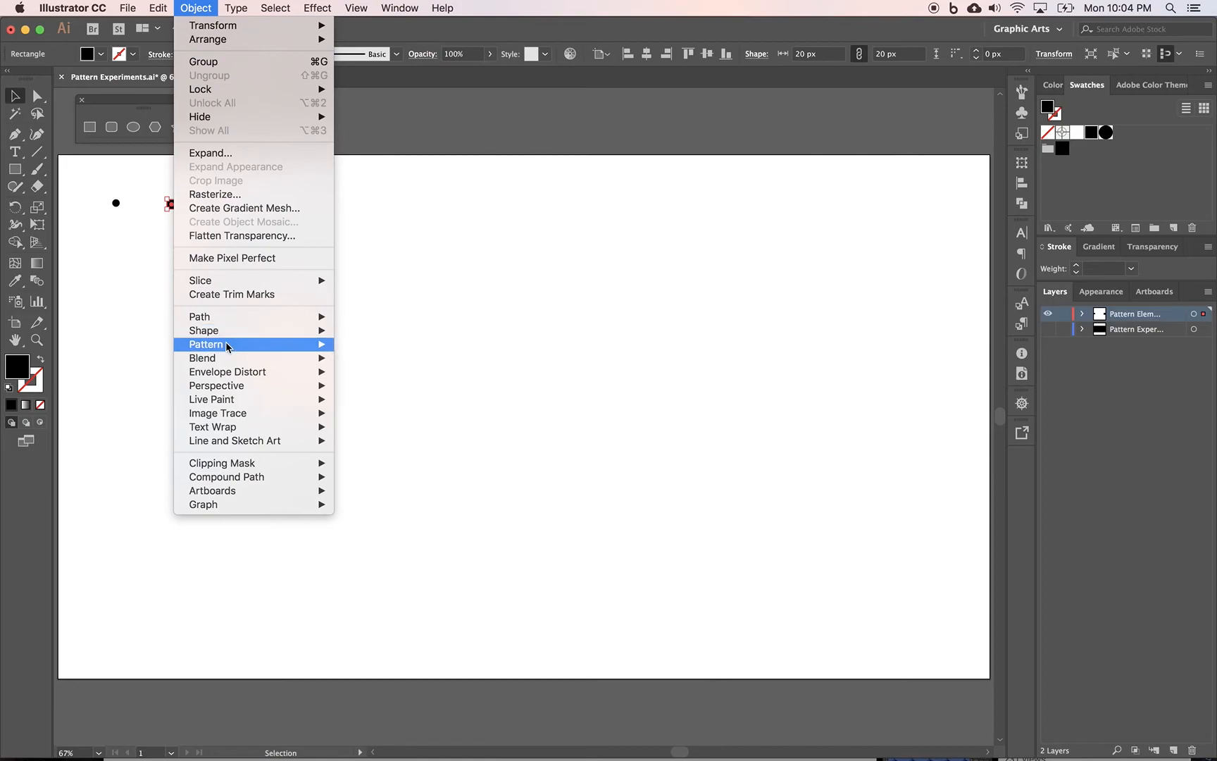
mouse_move(227, 344)
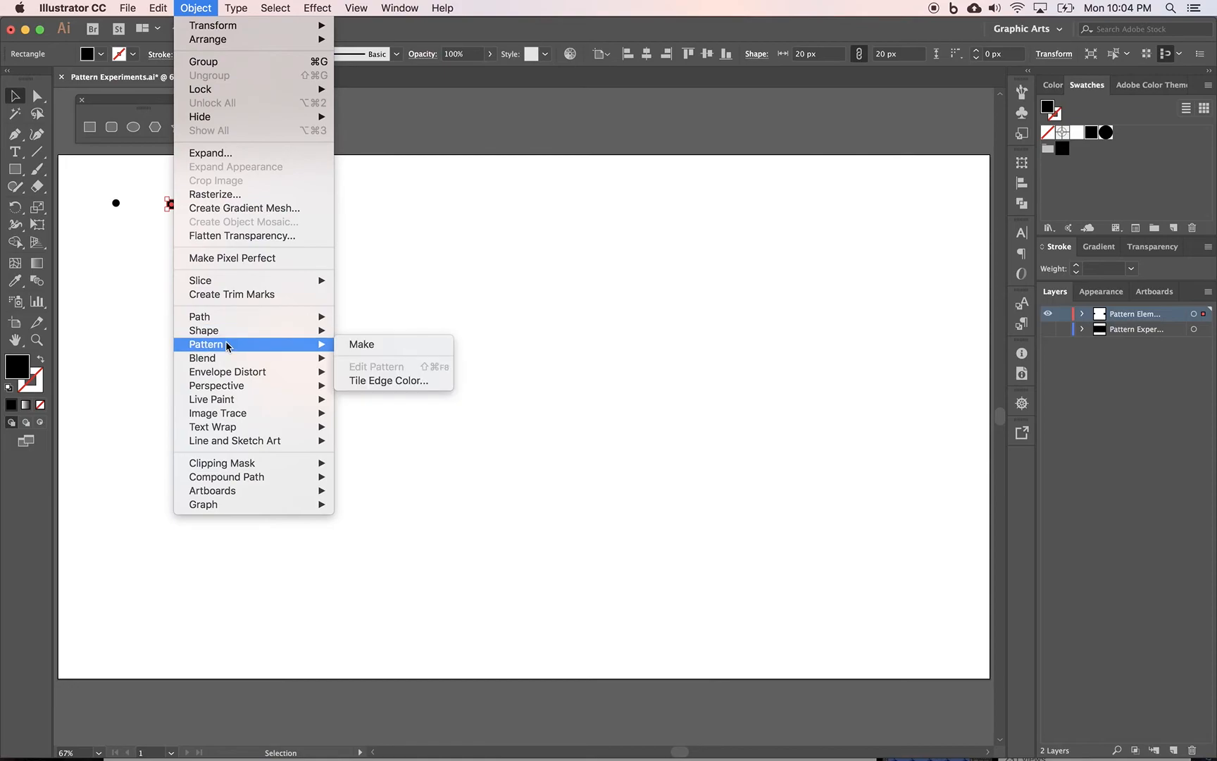
click(380, 346)
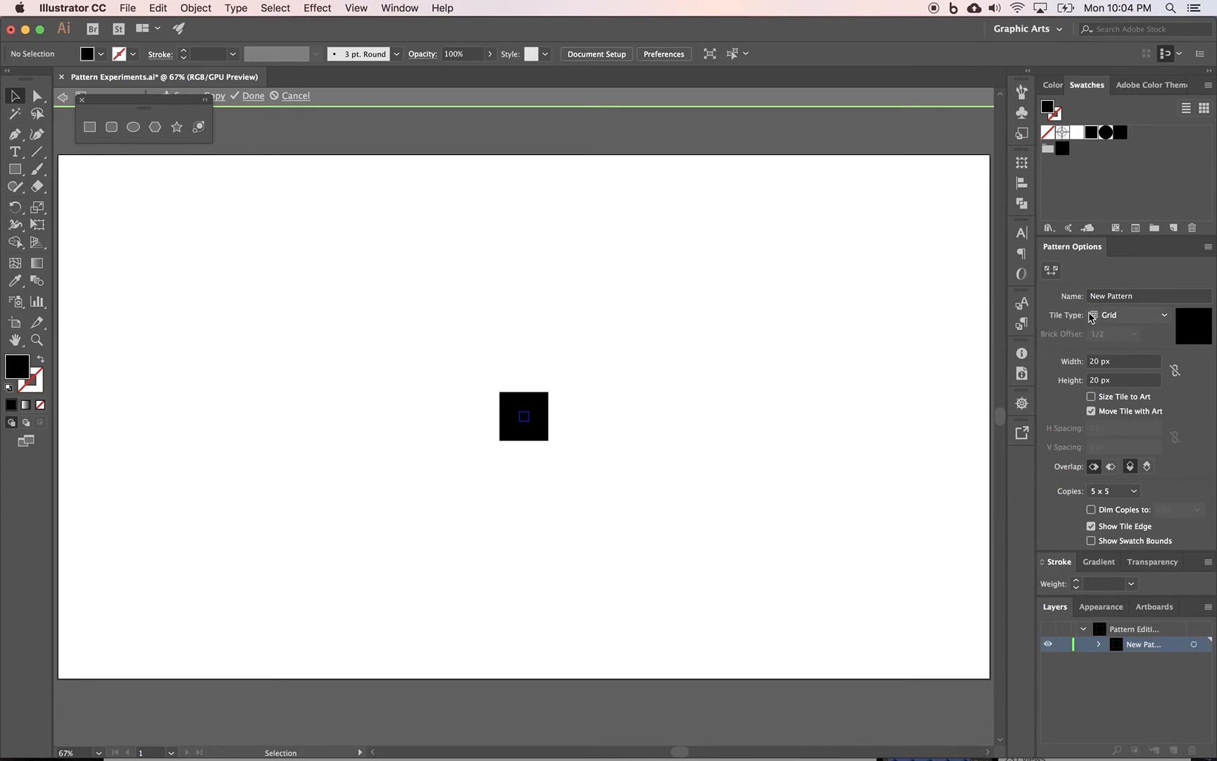
click(1111, 298)
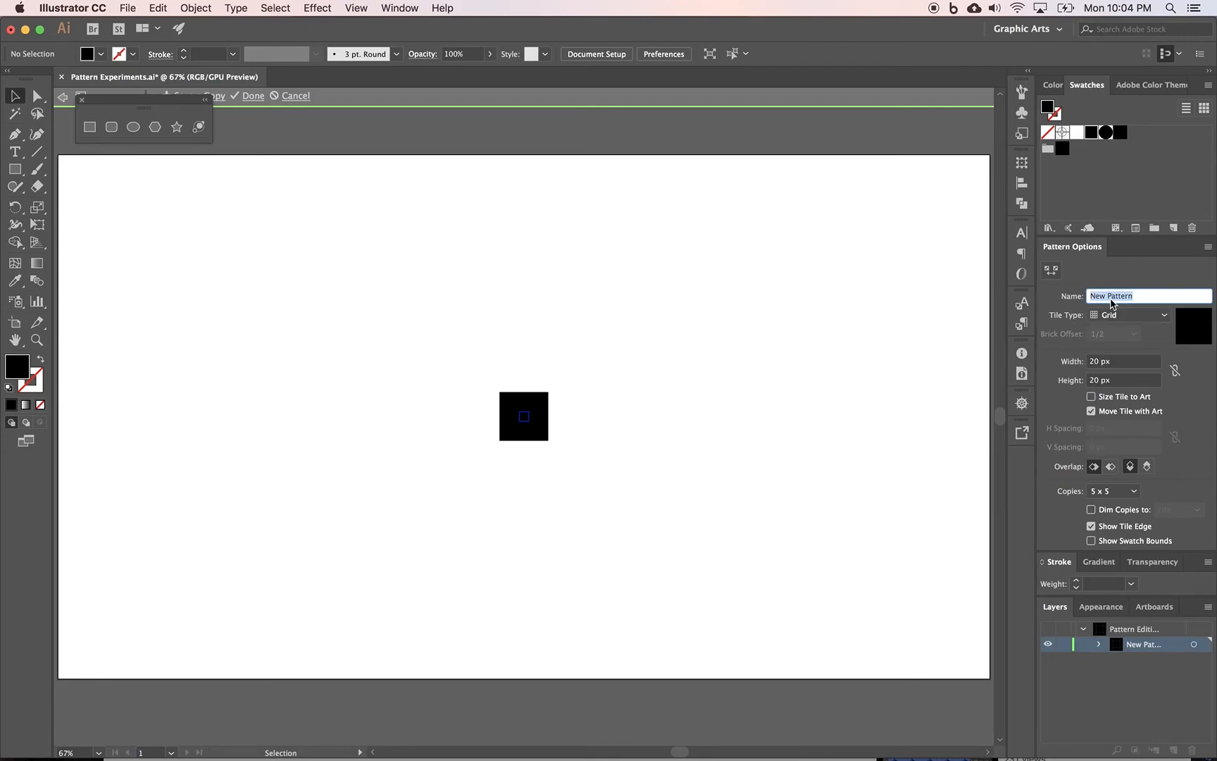
text(20px Square)
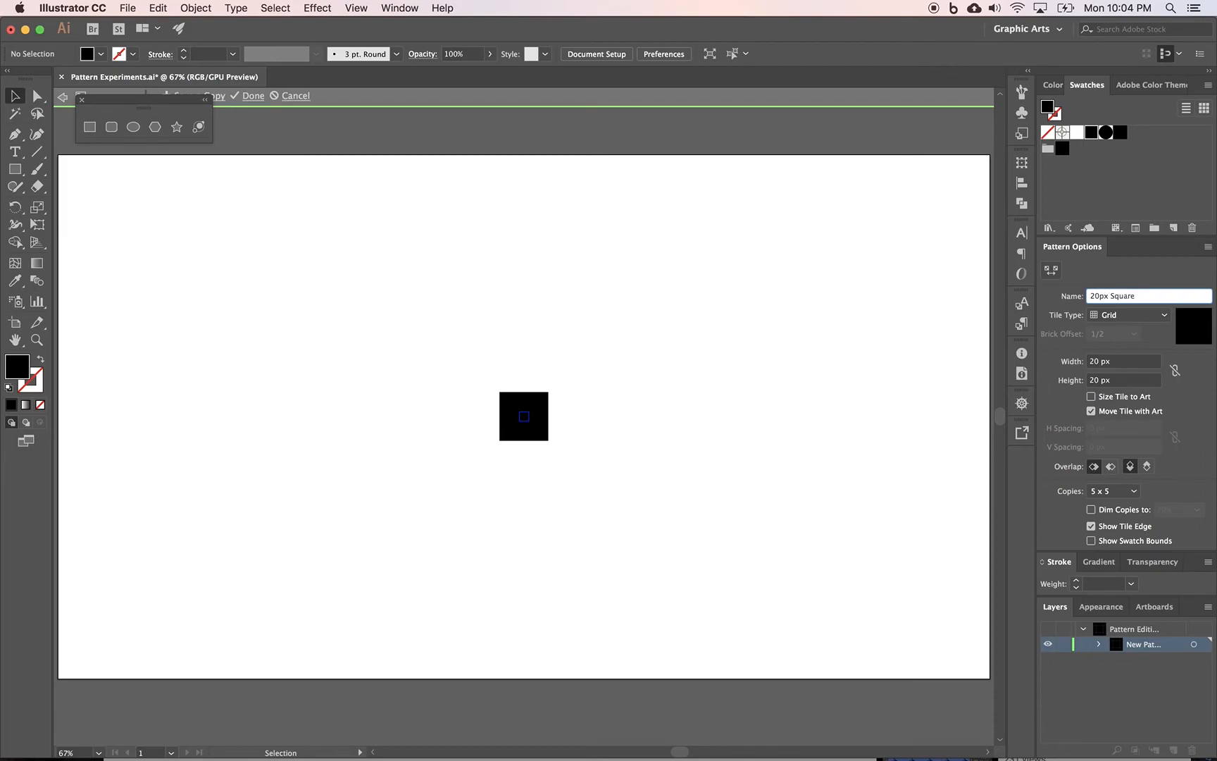
Step: Set the pattern's tile type to Brick by Row with a tile width and height of 40 px
click(1141, 317)
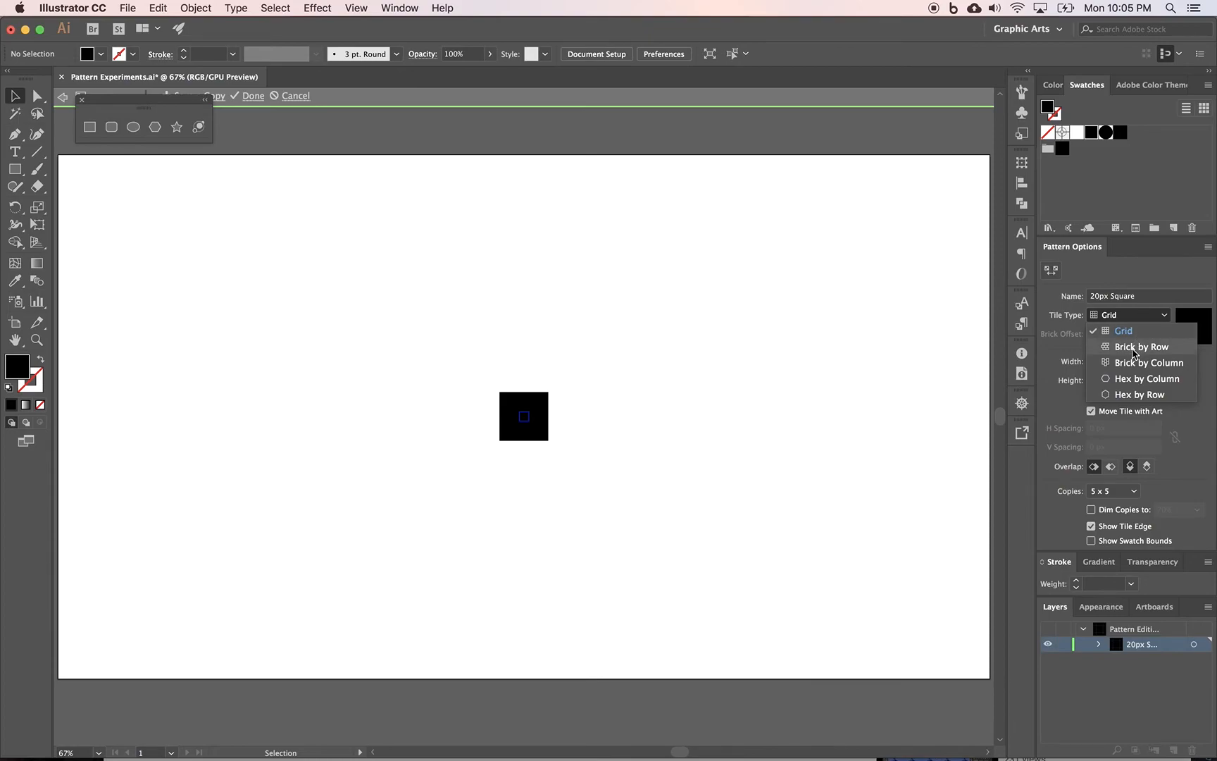
click(1134, 349)
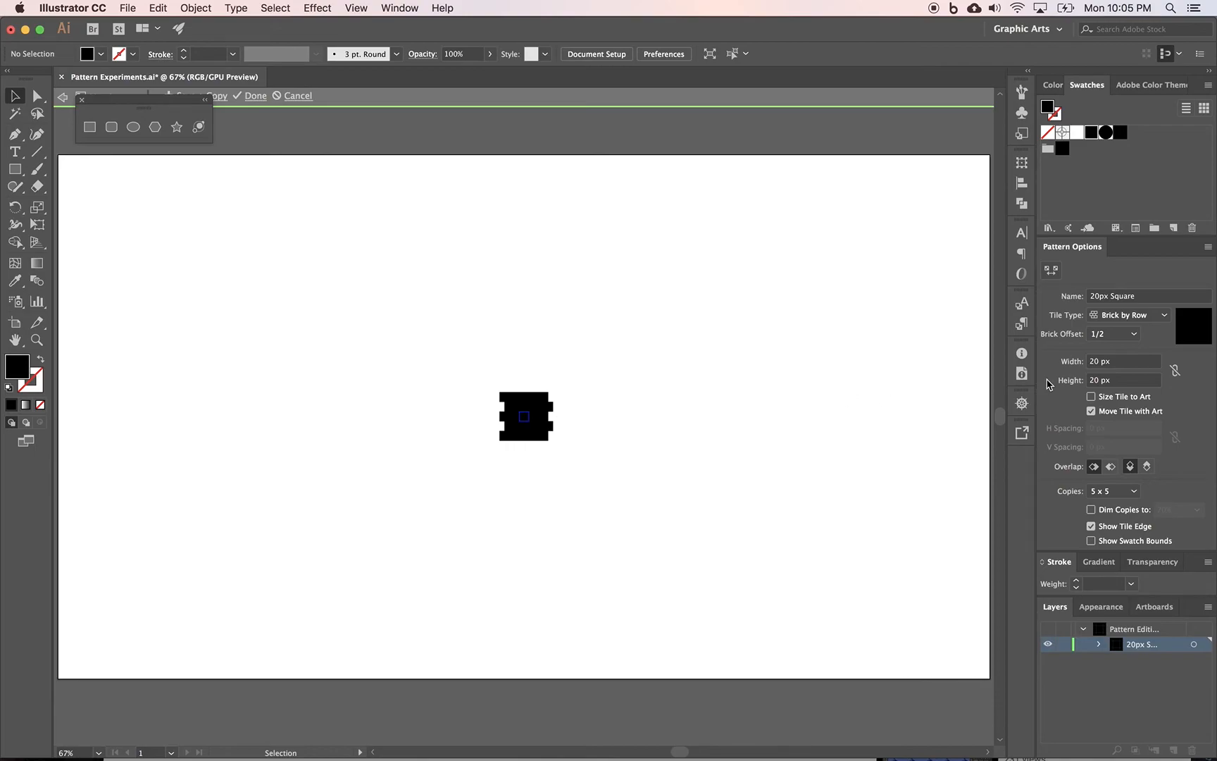
double_click(1096, 362)
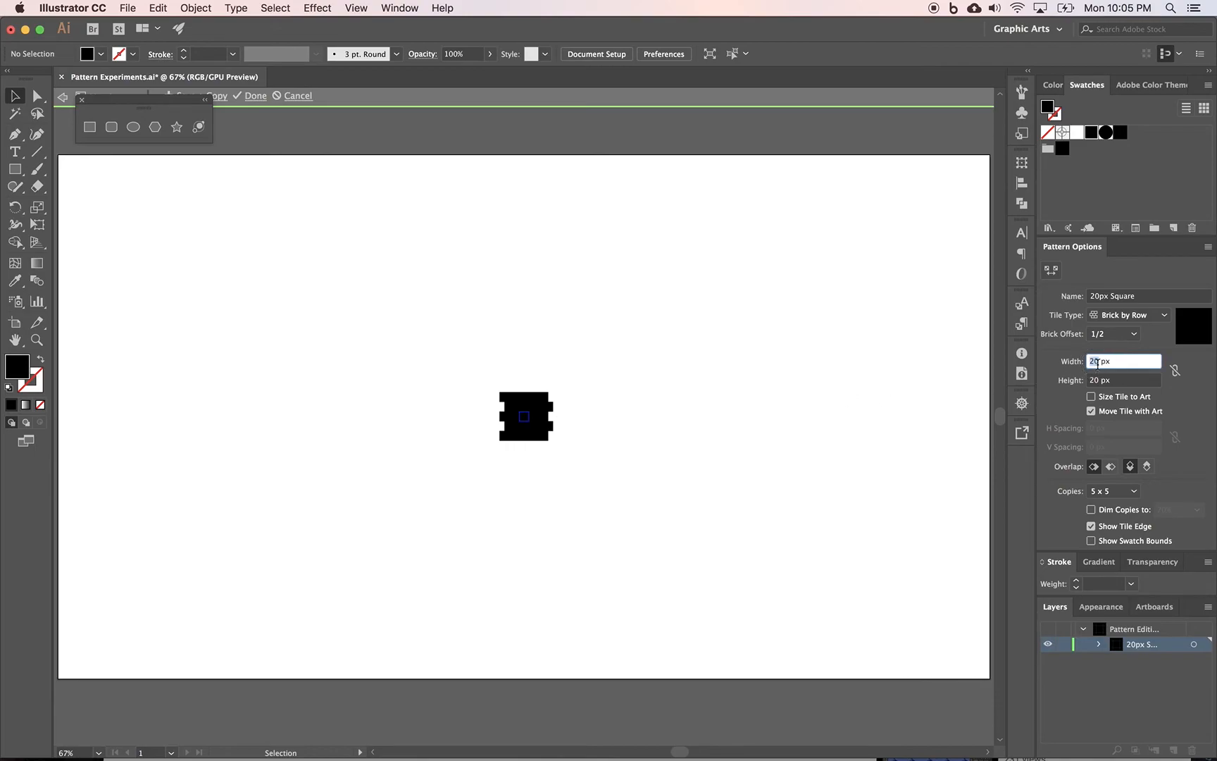
text(40)
key(Tab)
text(40)
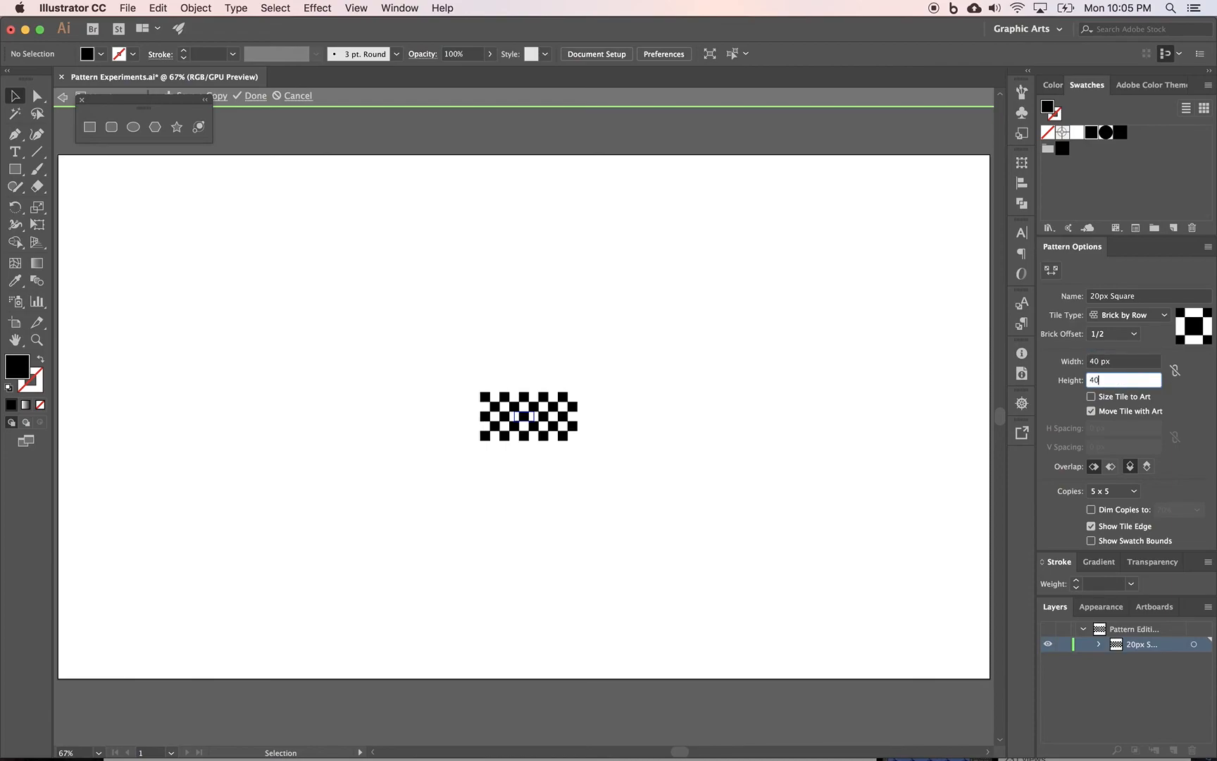
key(Tab)
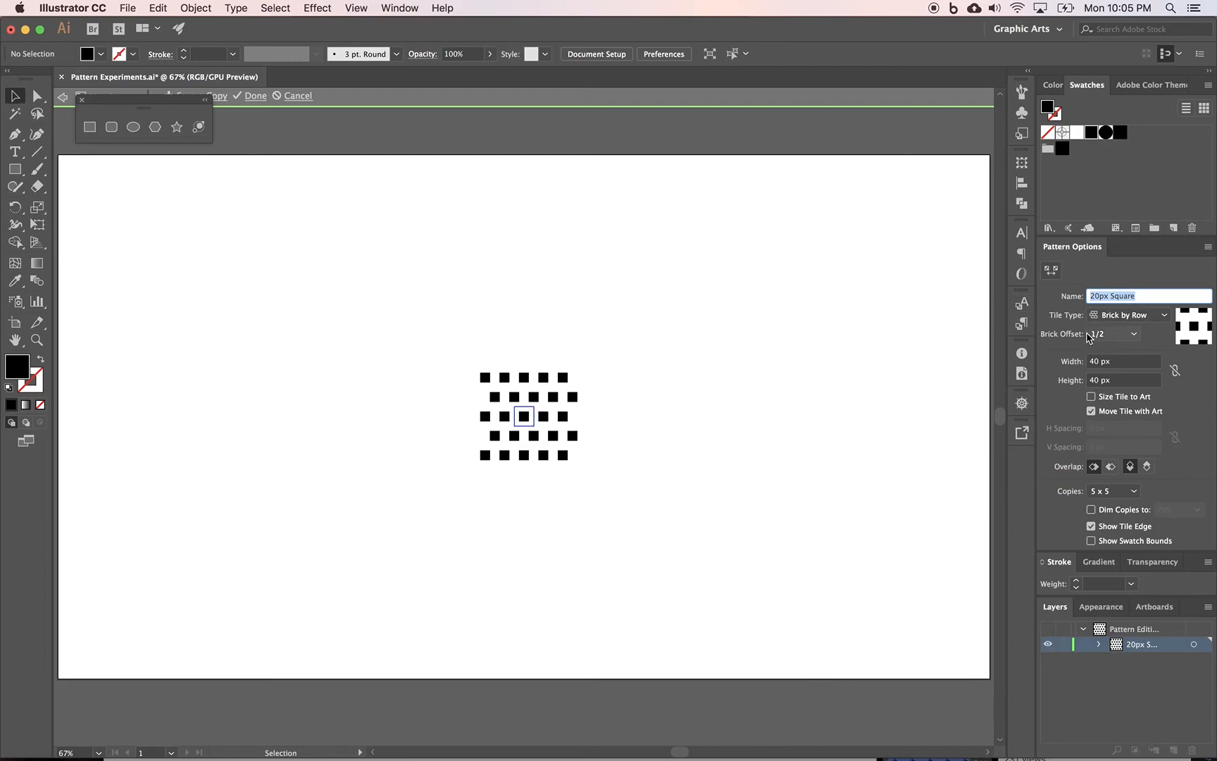
Step: Set the pattern's preview copies to 3 x 5 and finish editing the 20px Square pattern
click(1133, 493)
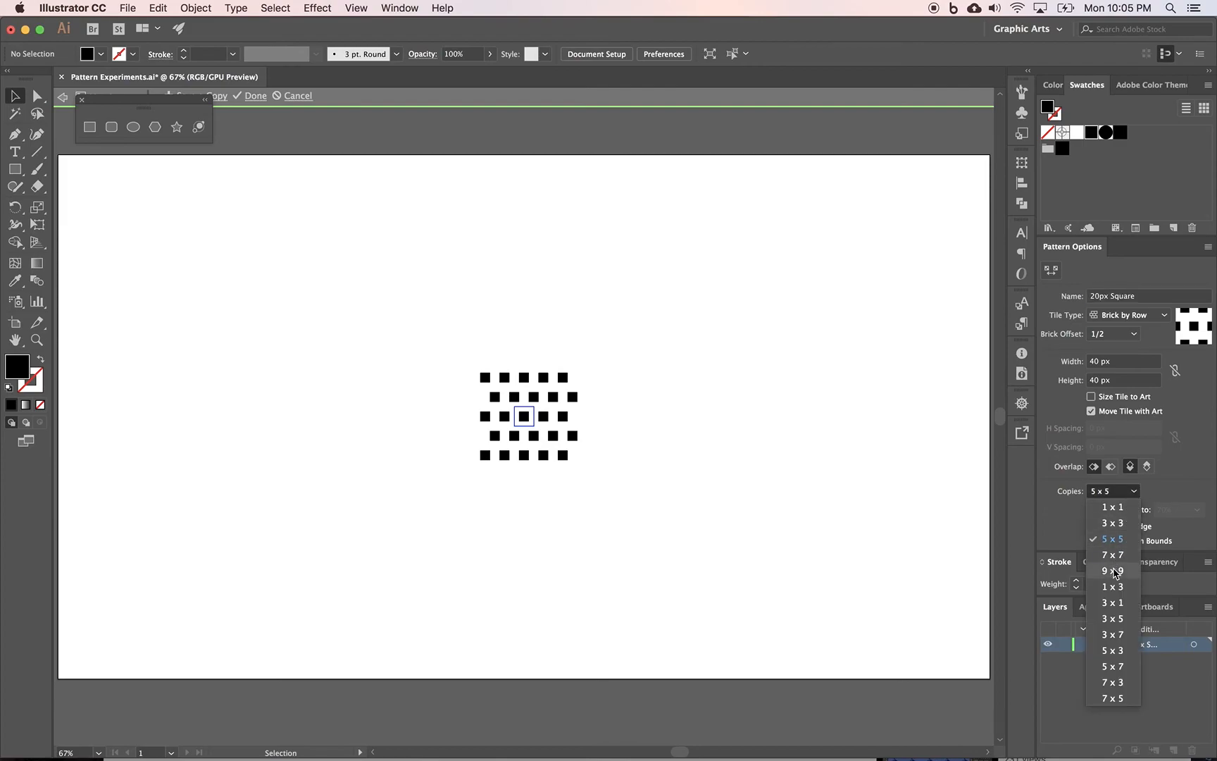
click(1112, 619)
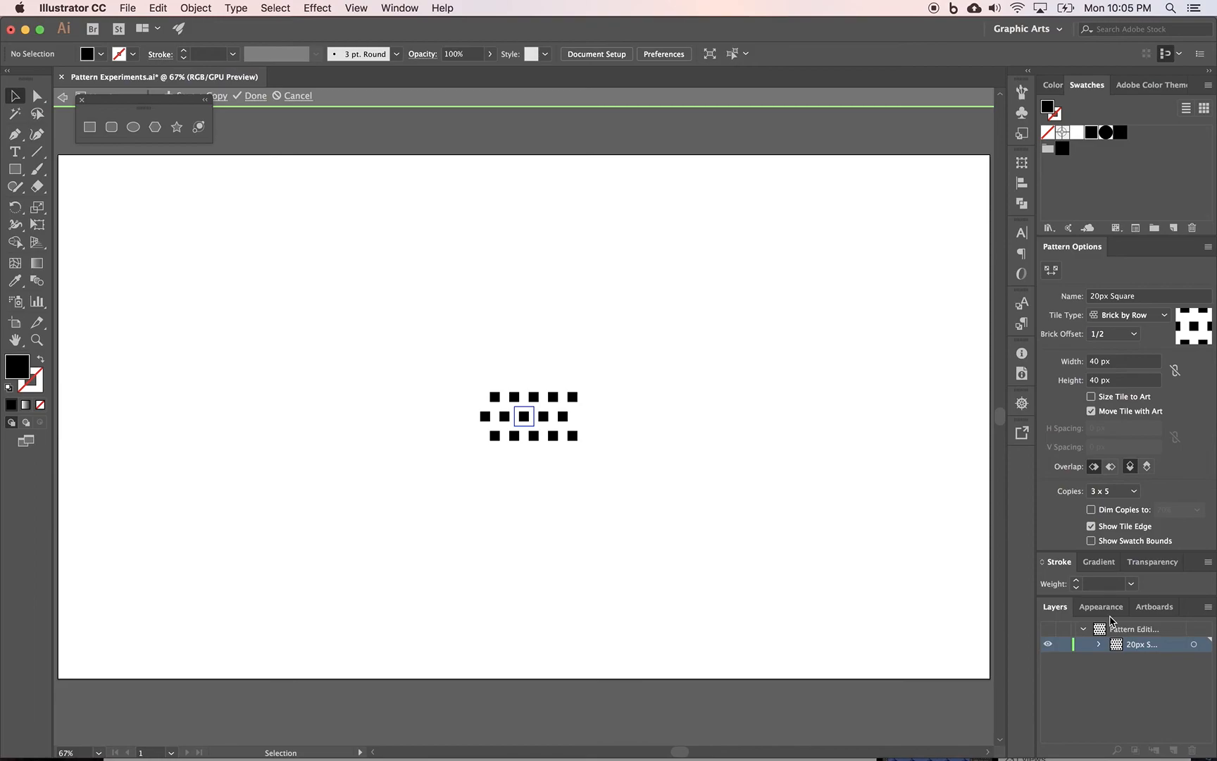
click(254, 96)
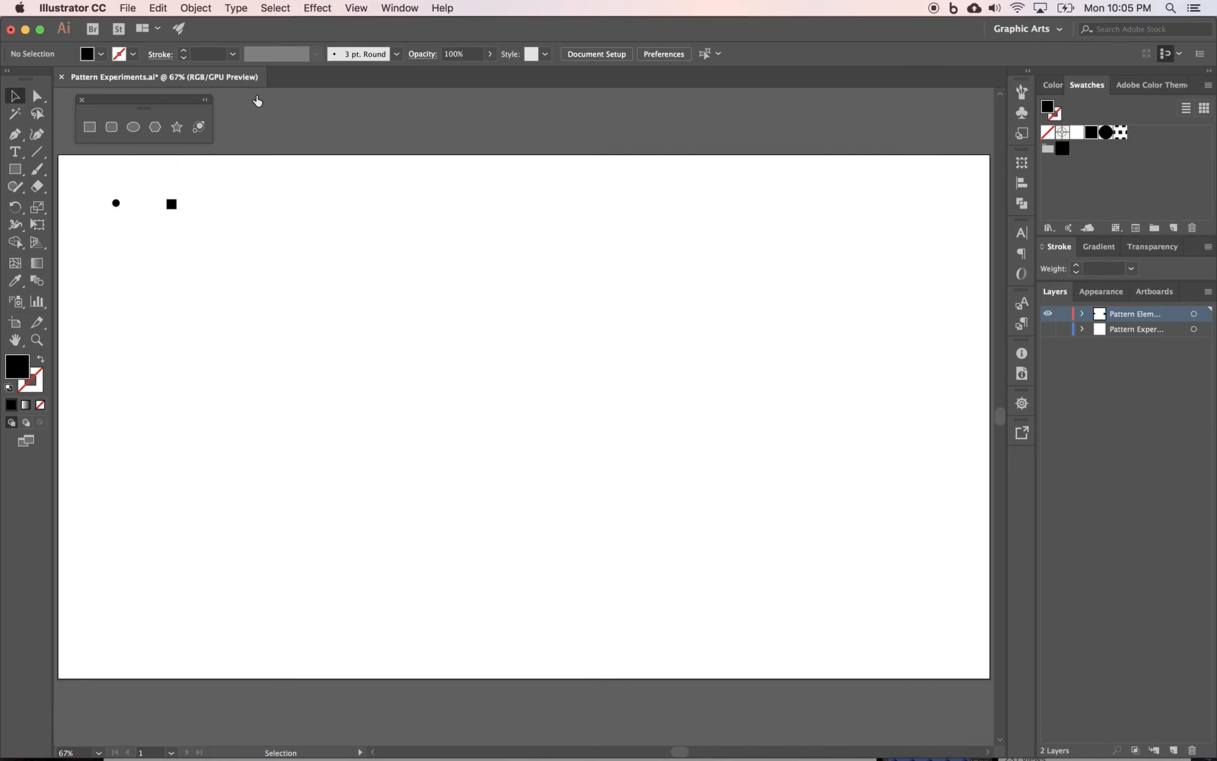
Step: Show the artboard-sized rectangle's layer in place of Pattern Elements and fill the rectangle with the 20px Square pattern
click(1049, 315)
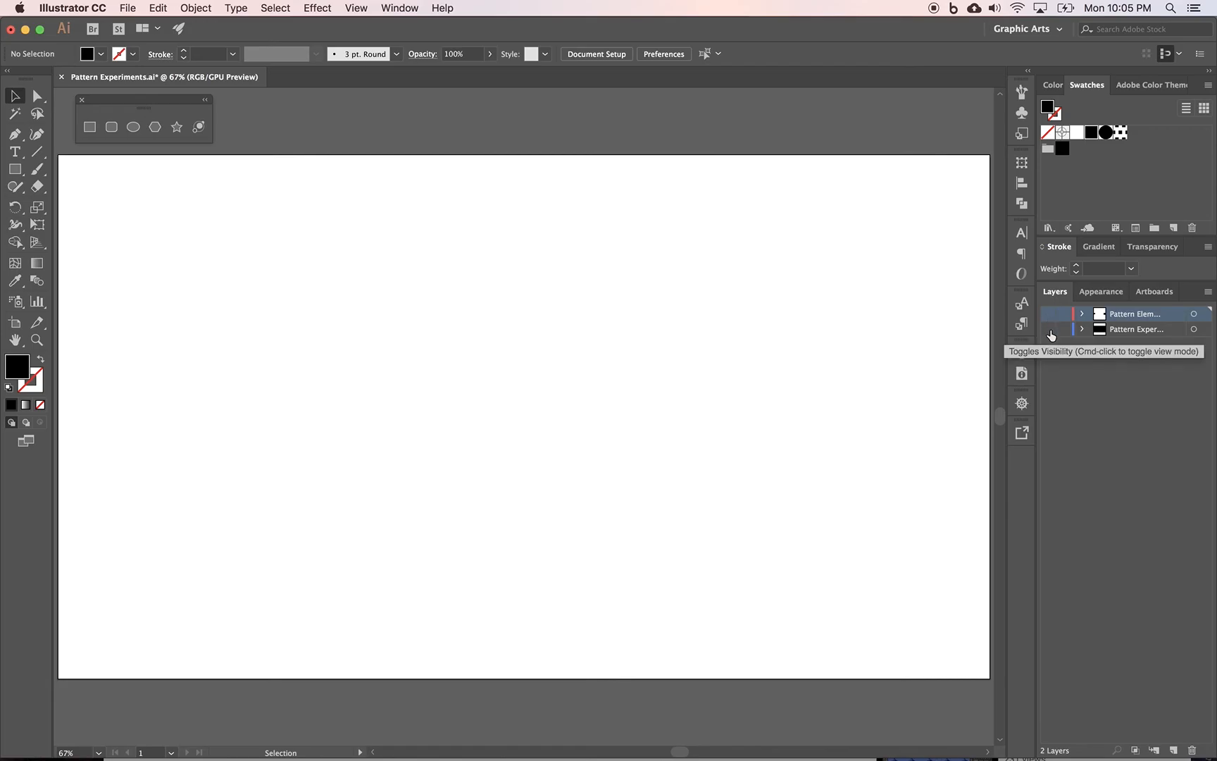
click(1049, 329)
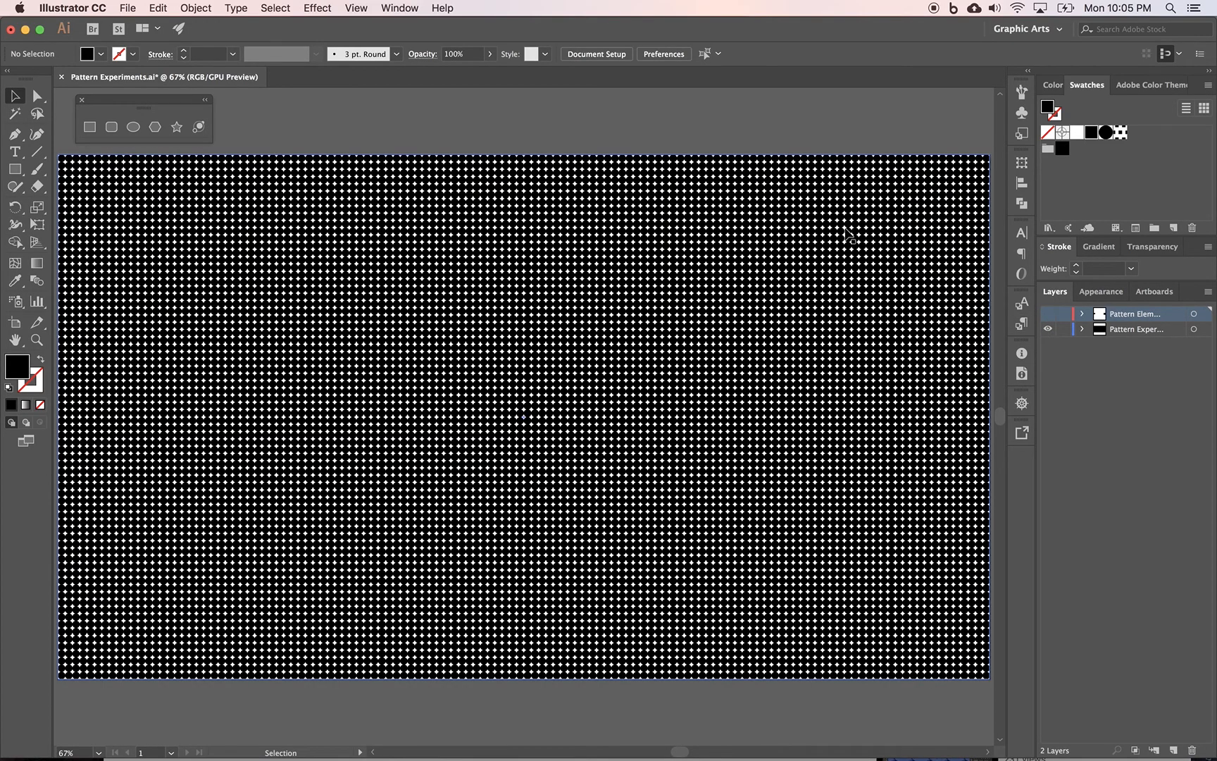
click(742, 273)
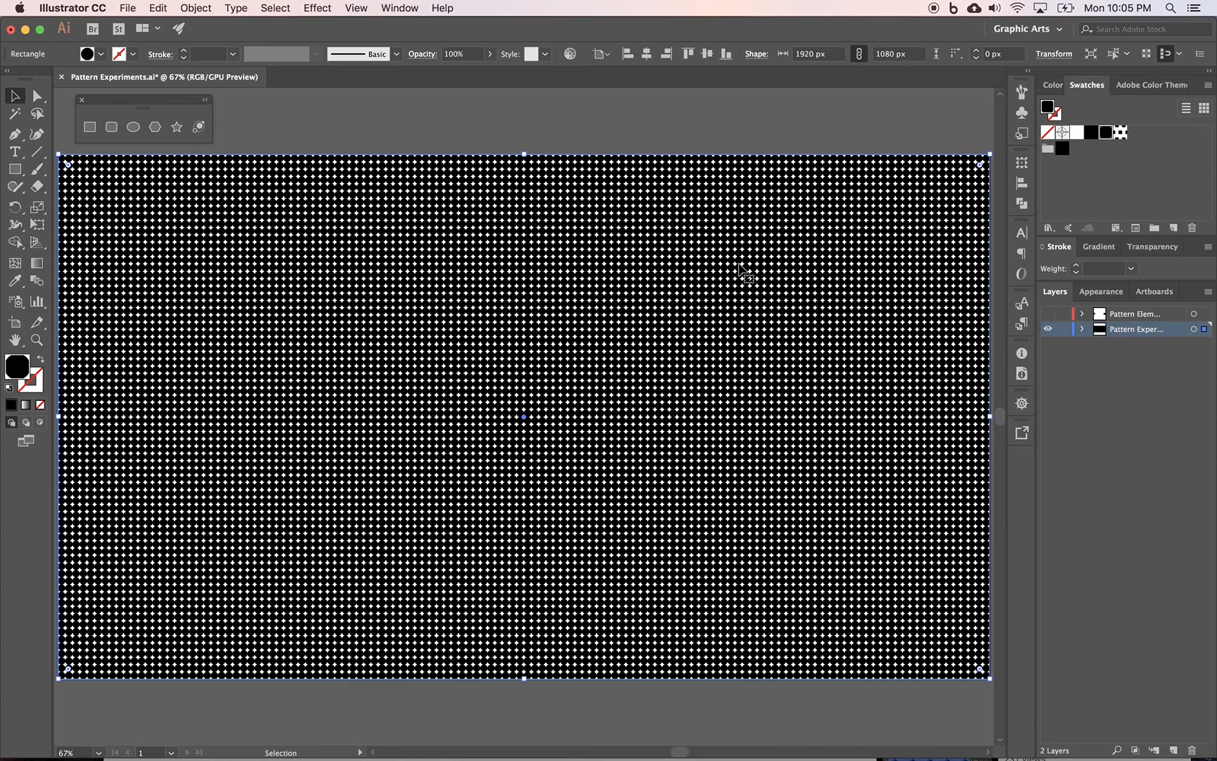
click(1121, 134)
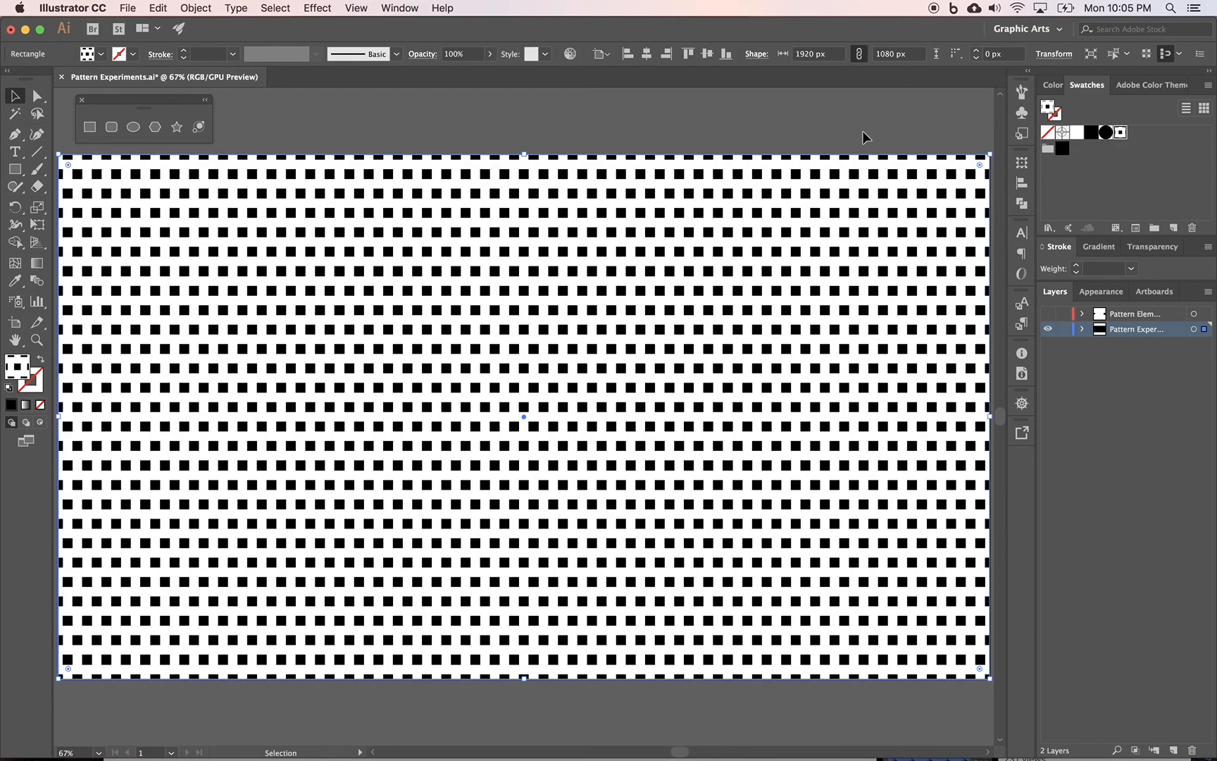